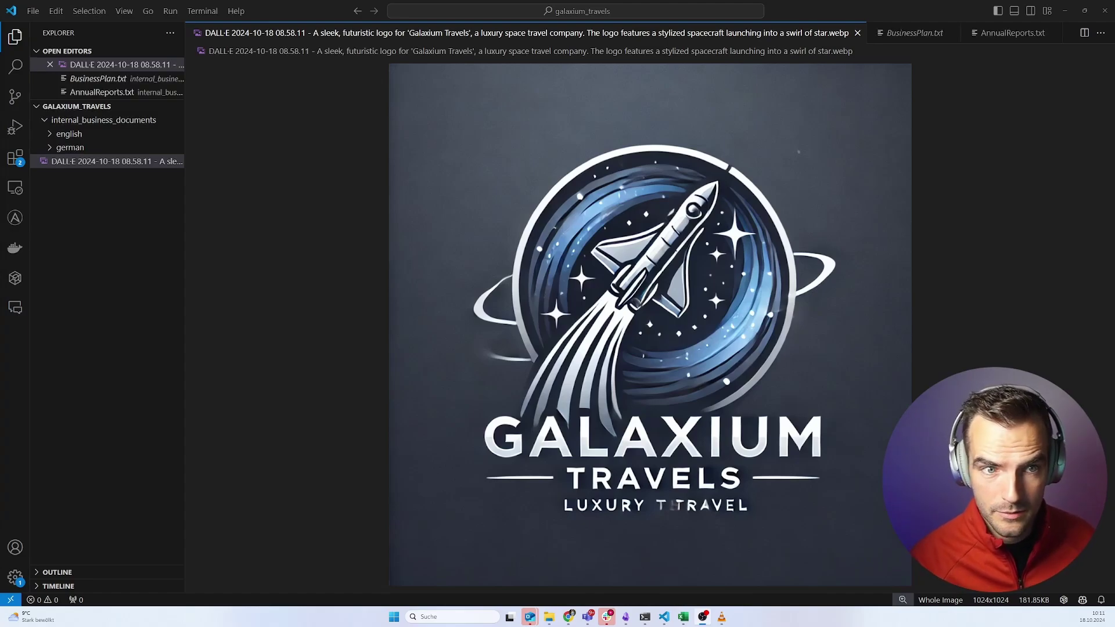
# - Open BusinessPlan.txt from internal_business_documents > english to show its market analysis
pyautogui.click(58, 135)
pyautogui.click(67, 166)
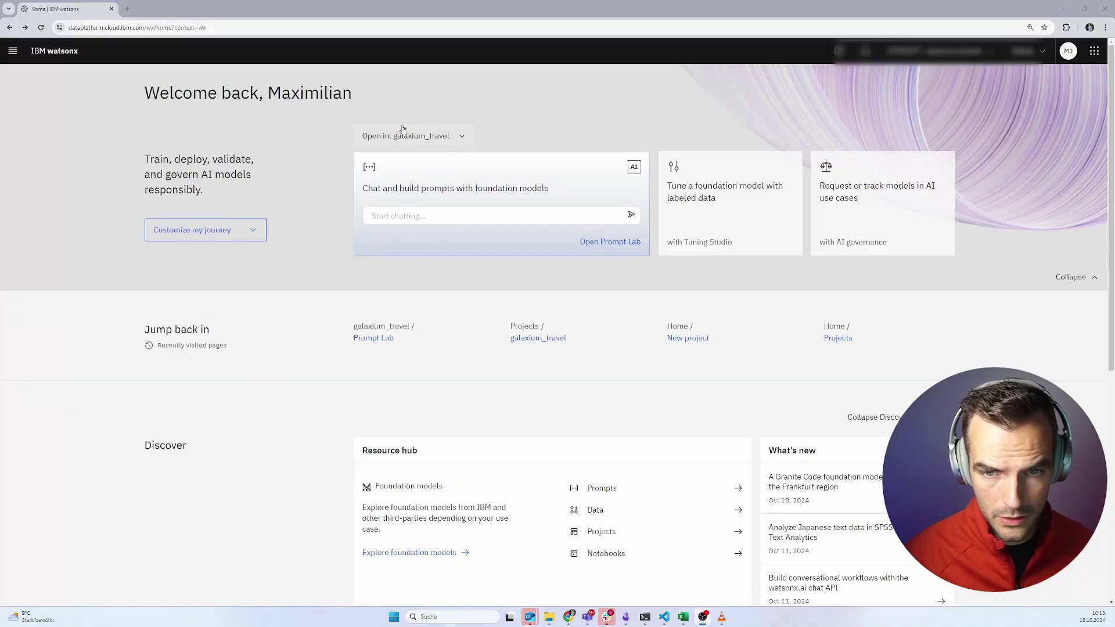
# - Zoom the page in, open Prompt Lab, and browse all foundation models, keeping llama-3-70b-instruct
pyautogui.hotkey('ctrl', '+')
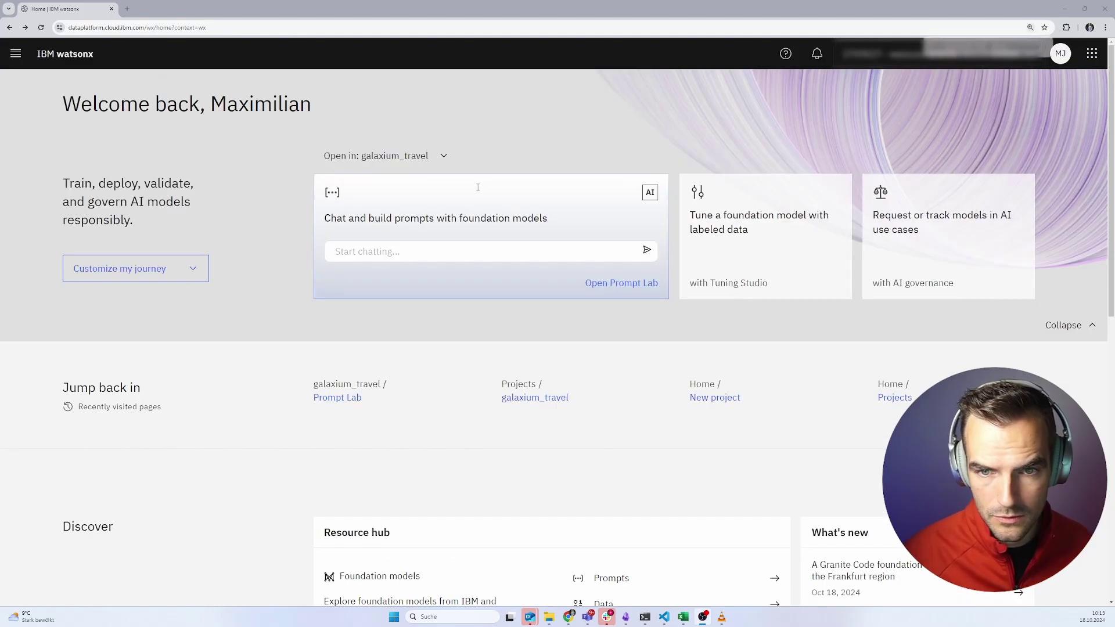
pyautogui.click(597, 288)
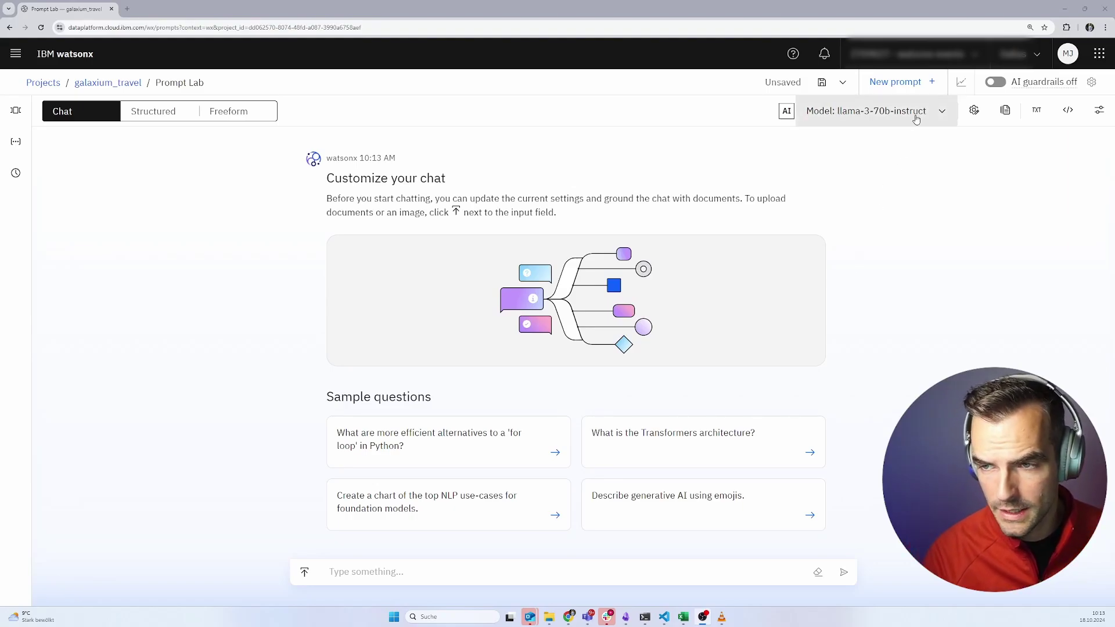
pyautogui.click(916, 119)
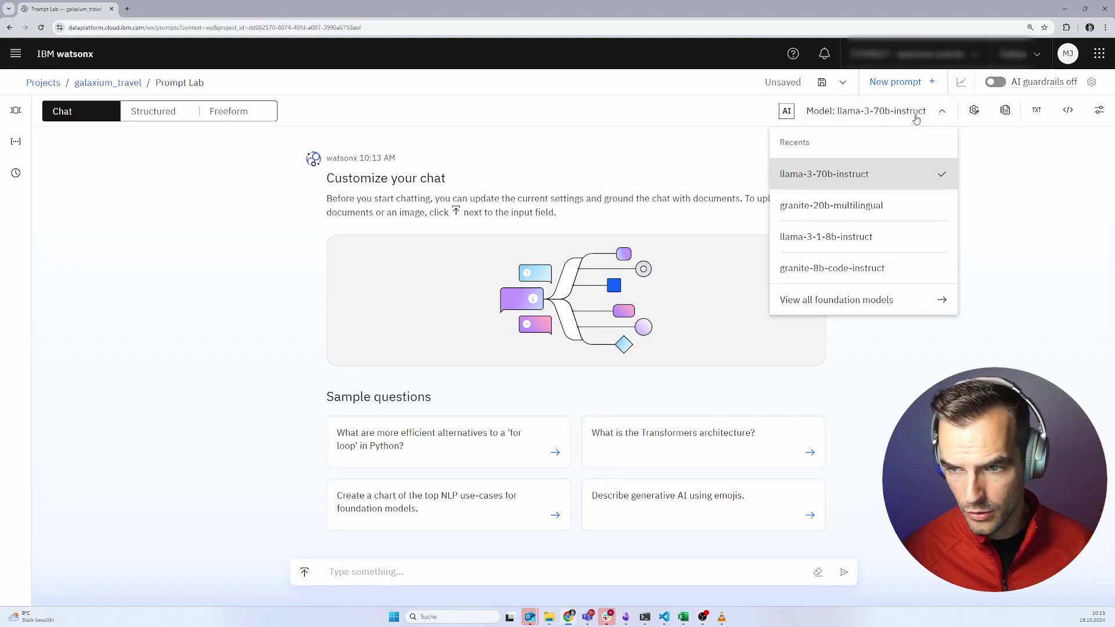
pyautogui.click(871, 300)
pyautogui.scroll(-1, 332, 412)
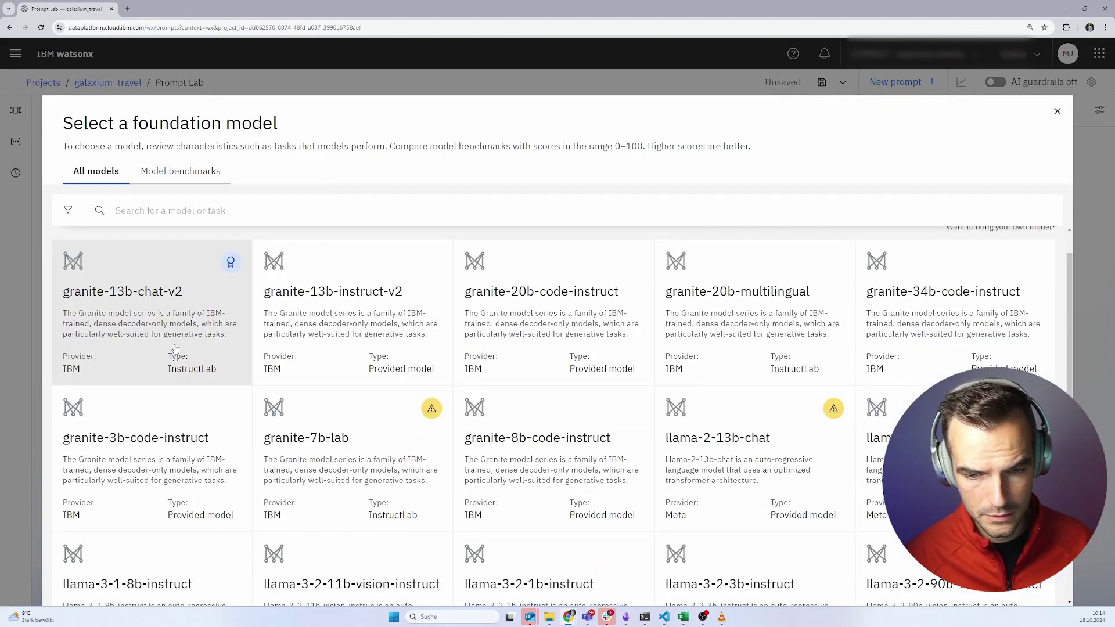
pyautogui.scroll(-1, 145, 378)
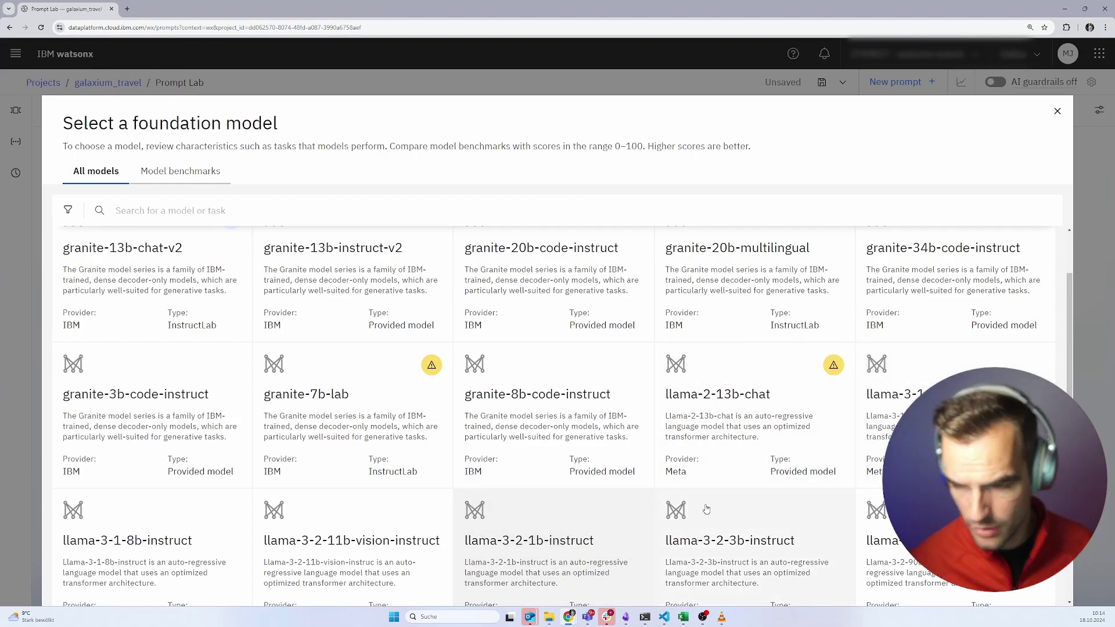
pyautogui.scroll(-2, 952, 309)
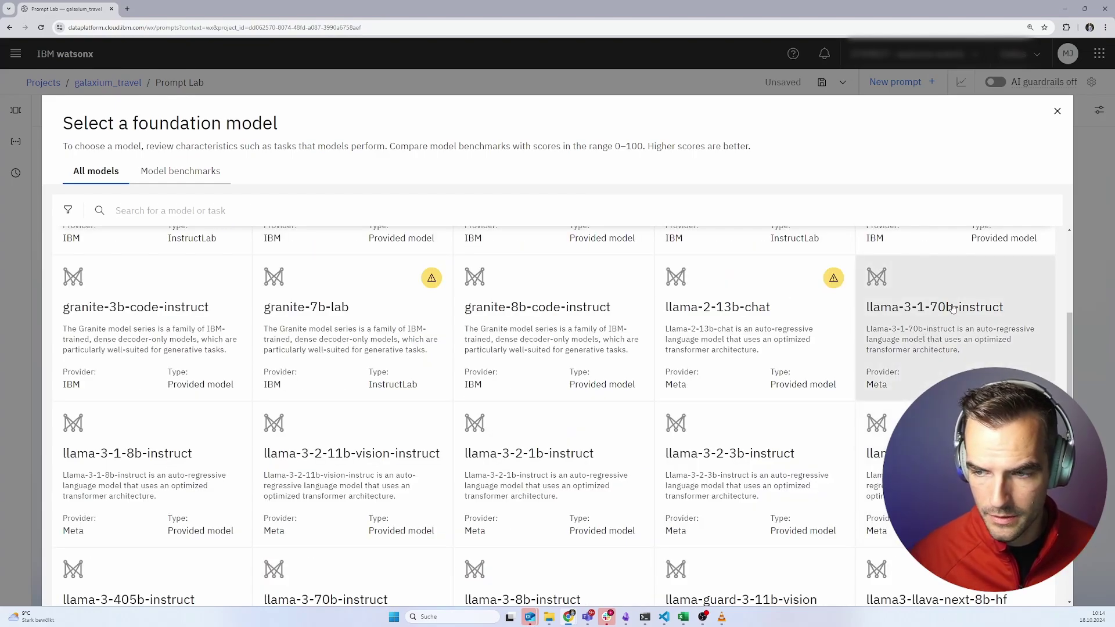
pyautogui.click(1057, 111)
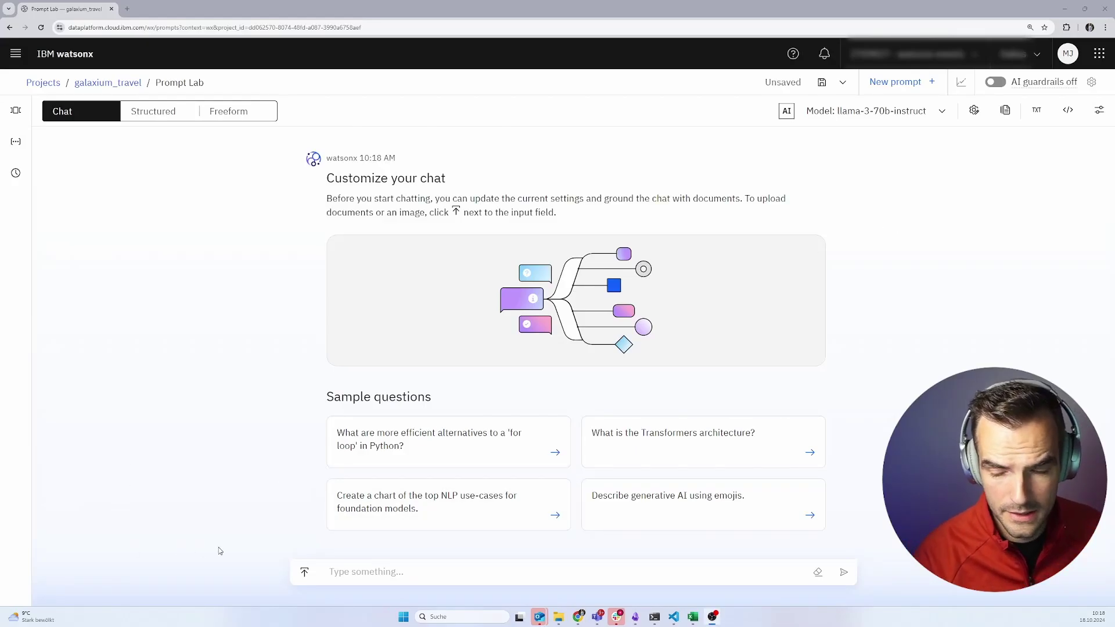
# - Ask the ungrounded chat 'what is galaxium travel?', then choose Add documents for grounding
pyautogui.click(376, 577)
pyautogui.write('what is galaxium travel?')
pyautogui.press('Return')
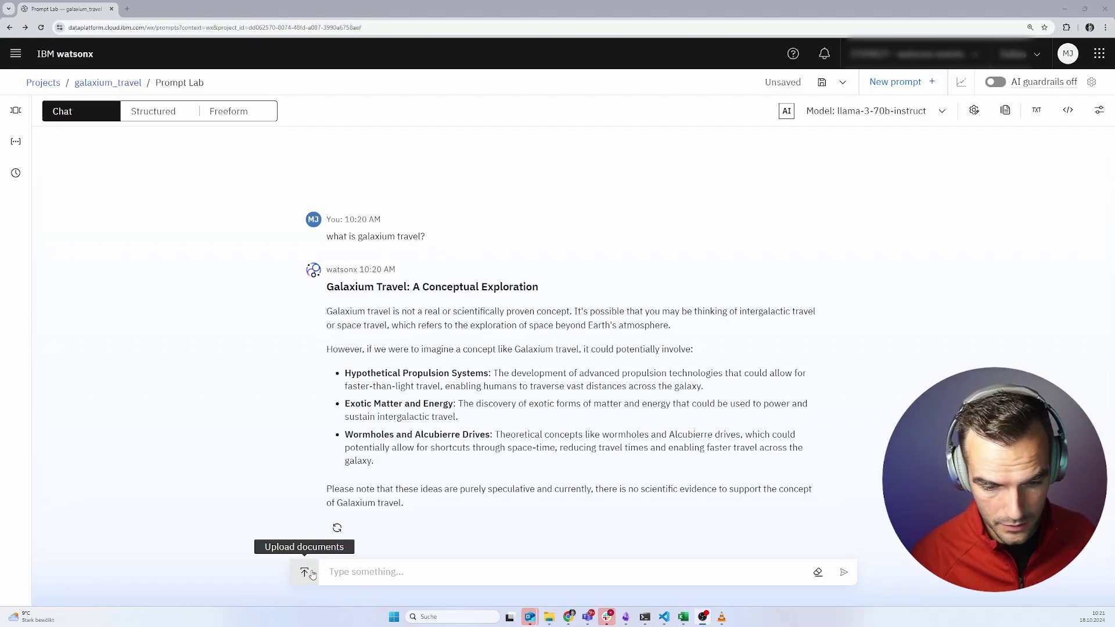
pyautogui.click(311, 575)
pyautogui.click(344, 525)
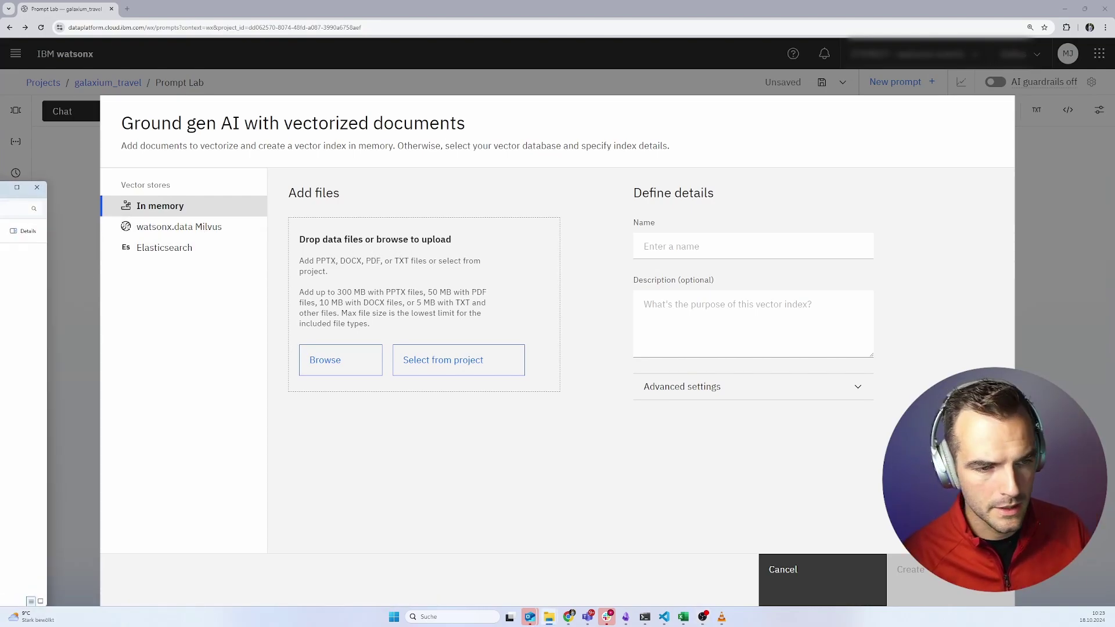
# - Upload BusinessPlan, CompanyMissionStatement, StrategicRoadmap and AnnualReports .txt files and name the index galaxium_documents
pyautogui.moveTo(26, 187); pyautogui.dragTo(863, 352)
pyautogui.click(657, 418)
pyautogui.press('capslock')
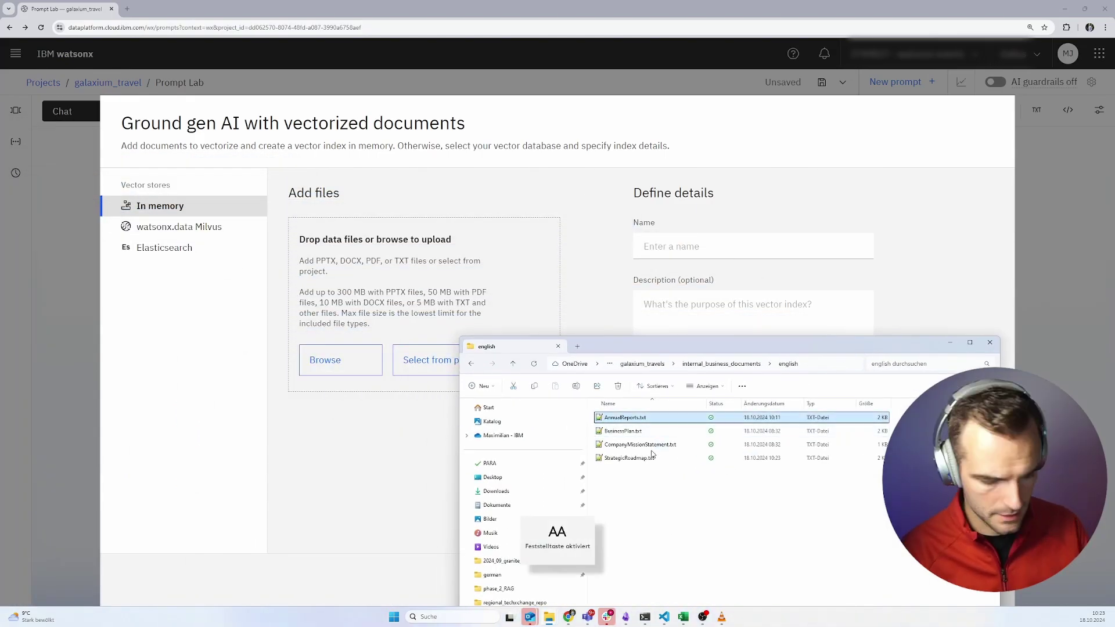
pyautogui.keyDown('shift'); pyautogui.click(648, 460); pyautogui.keyUp('shift')
pyautogui.moveTo(649, 460); pyautogui.dragTo(398, 316)
pyautogui.doubleClick(713, 247)
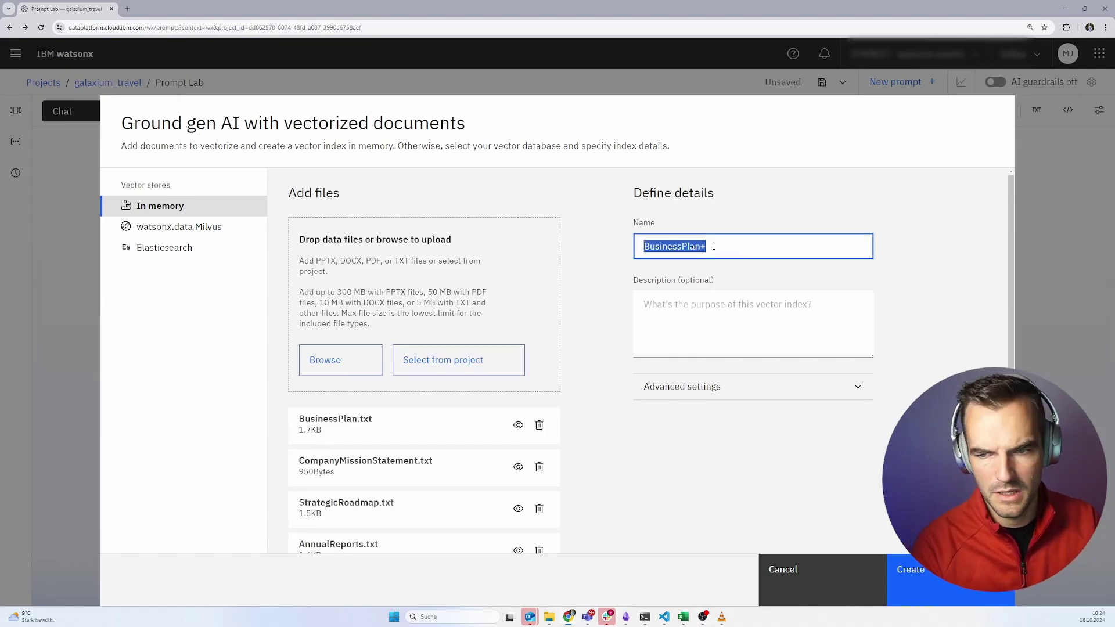
pyautogui.write('gala')
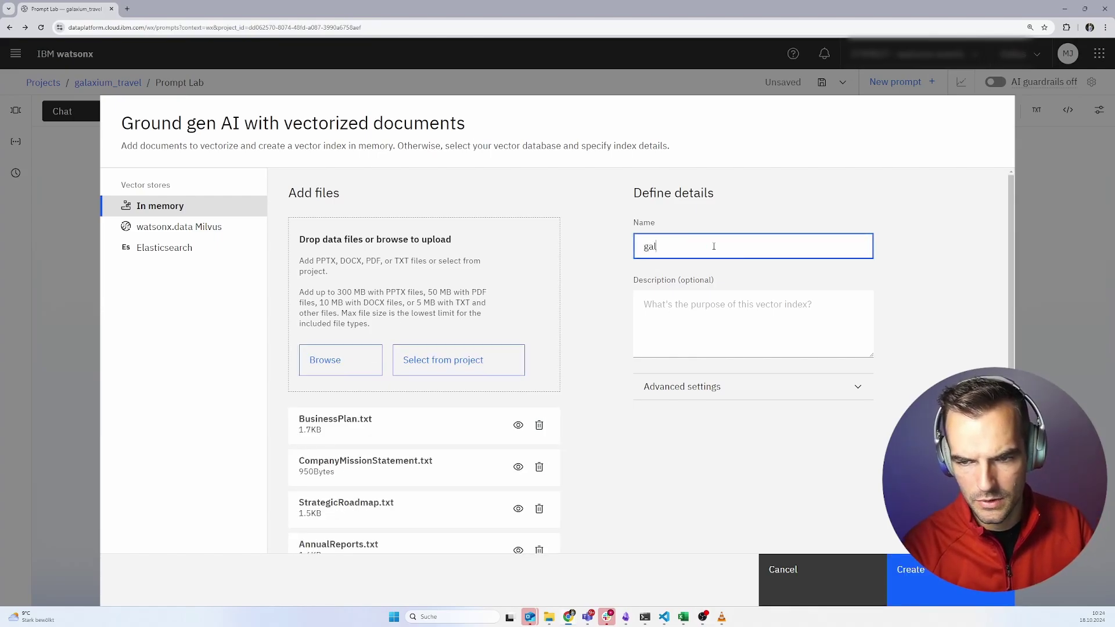
pyautogui.write('xium_documents')
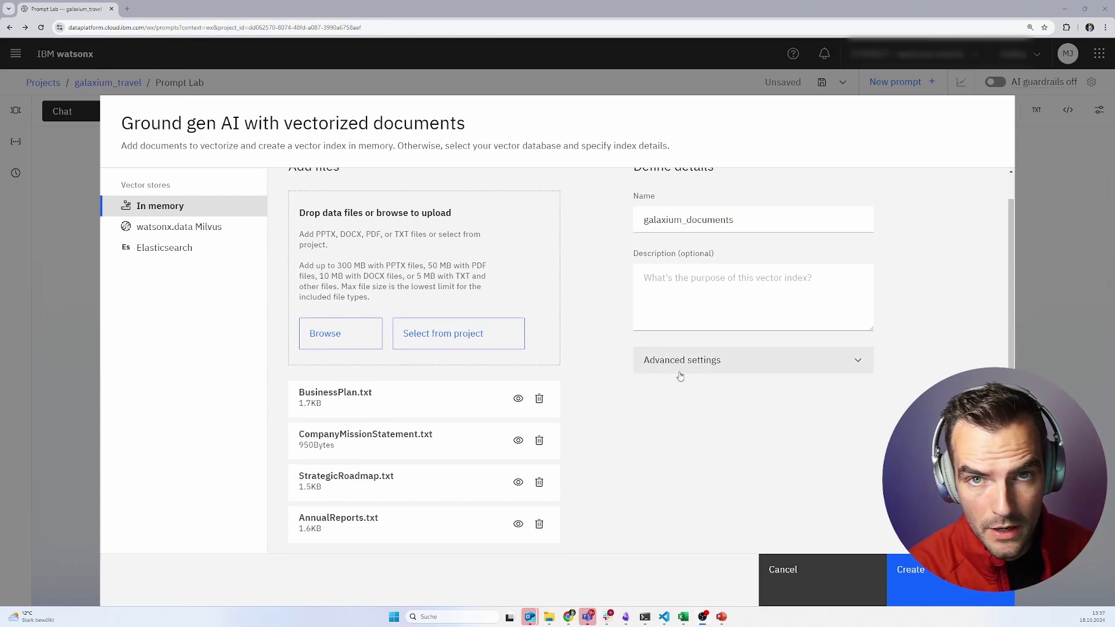
# - Create the index with default all-MiniLM-L6-v2 embeddings, chunk size 2000 and overlap 200
pyautogui.click(689, 372)
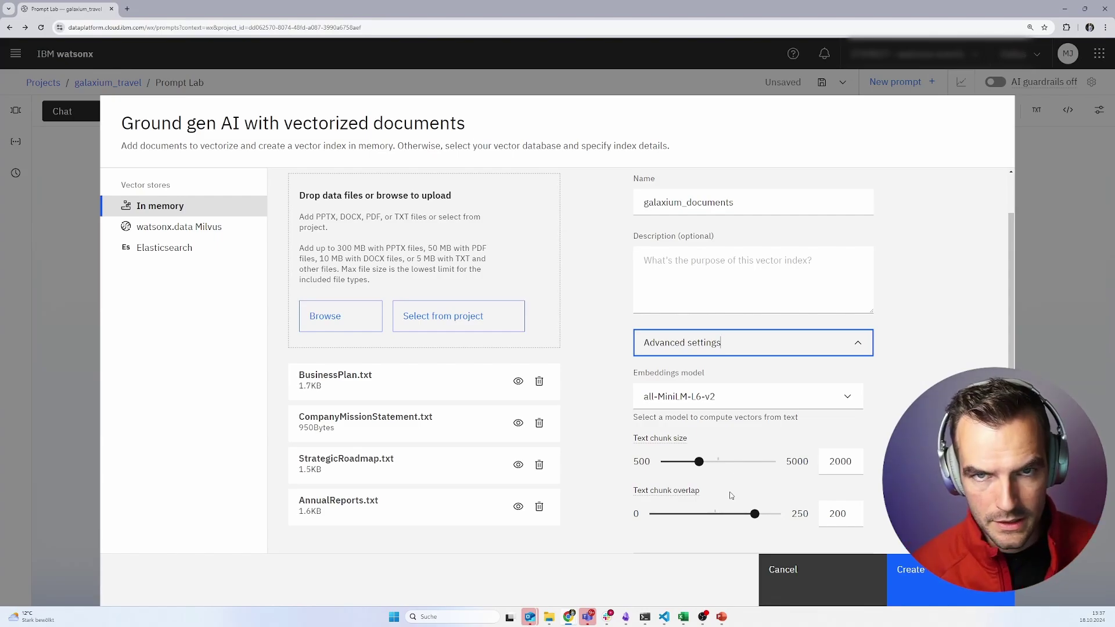
pyautogui.click(948, 588)
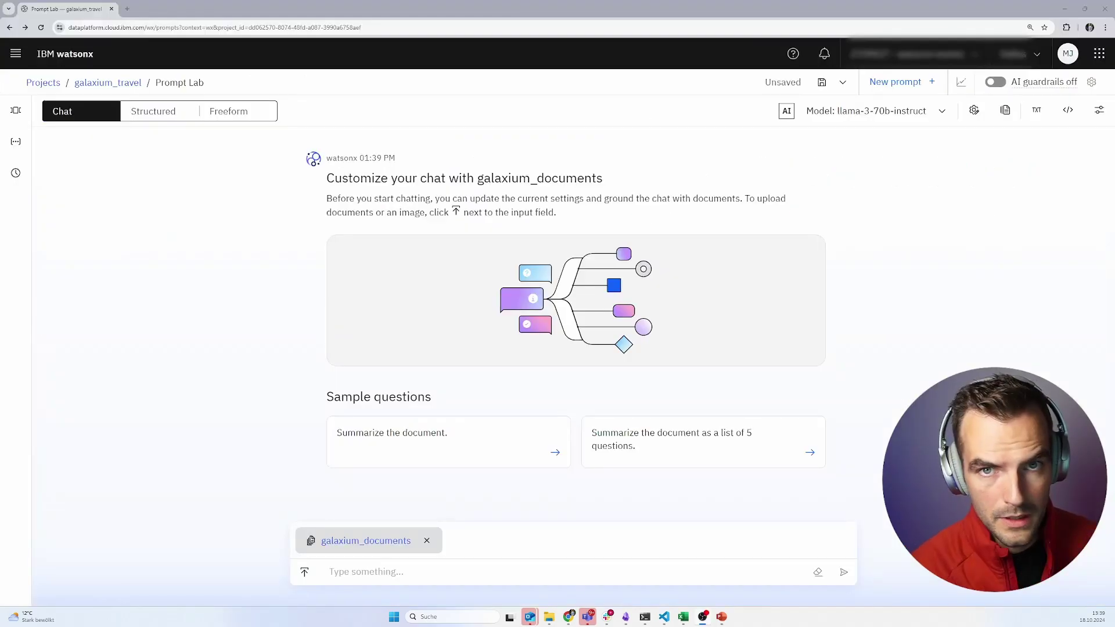
# - Place the cursor in the grounded chat's Type something field
pyautogui.click(370, 575)
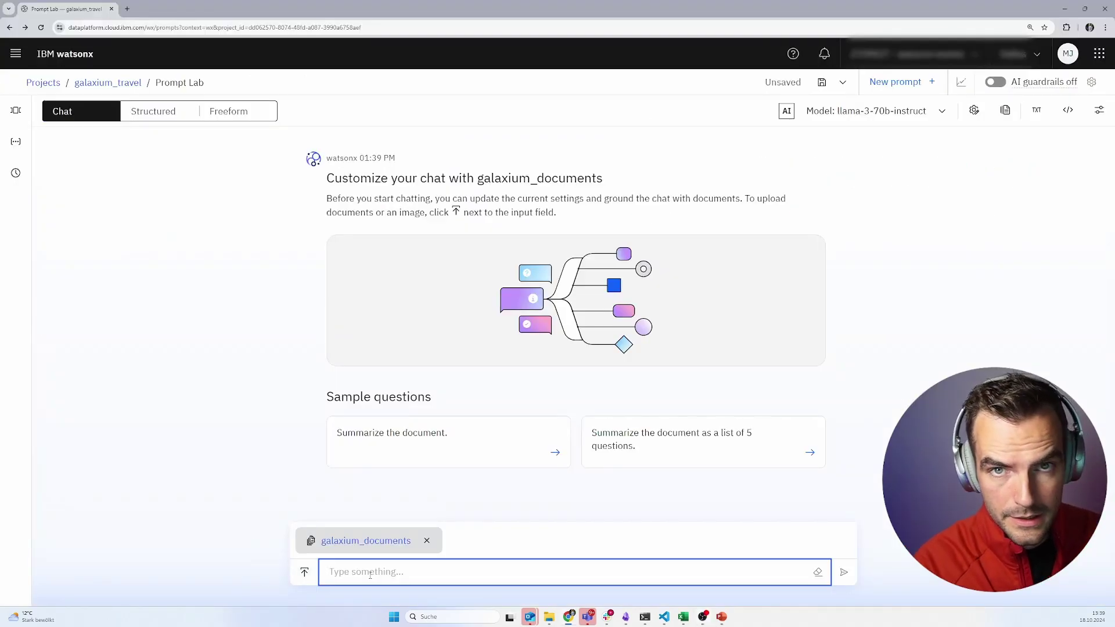
# - Ask the grounded chat 'what is galaxium travel?'
pyautogui.write('what is galaxium travel?')
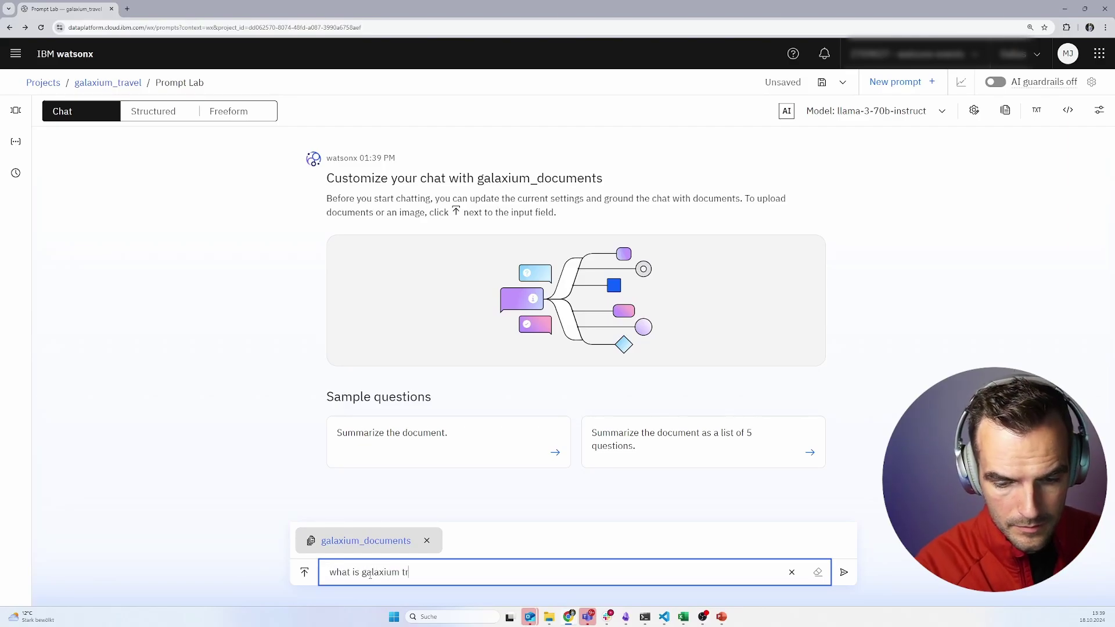
pyautogui.press('Return')
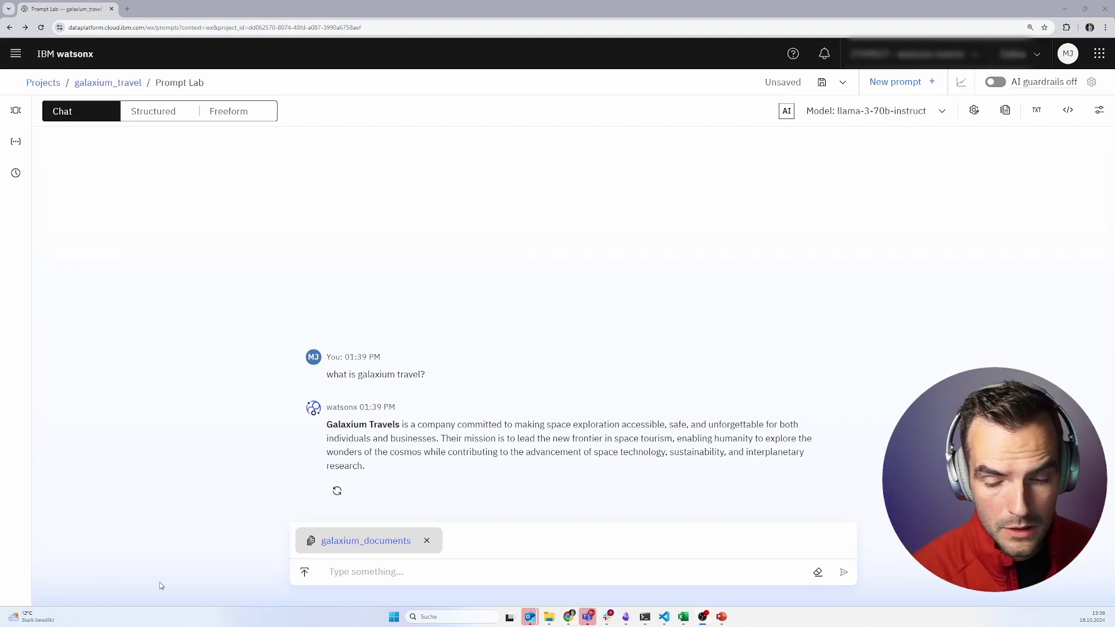
pyautogui.click(358, 575)
# - Ask the grounded chat what the 2025 Strategic Roadmap contains
pyautogui.write('What is the 2025 Strategic Roadmap for galaxium travel?')
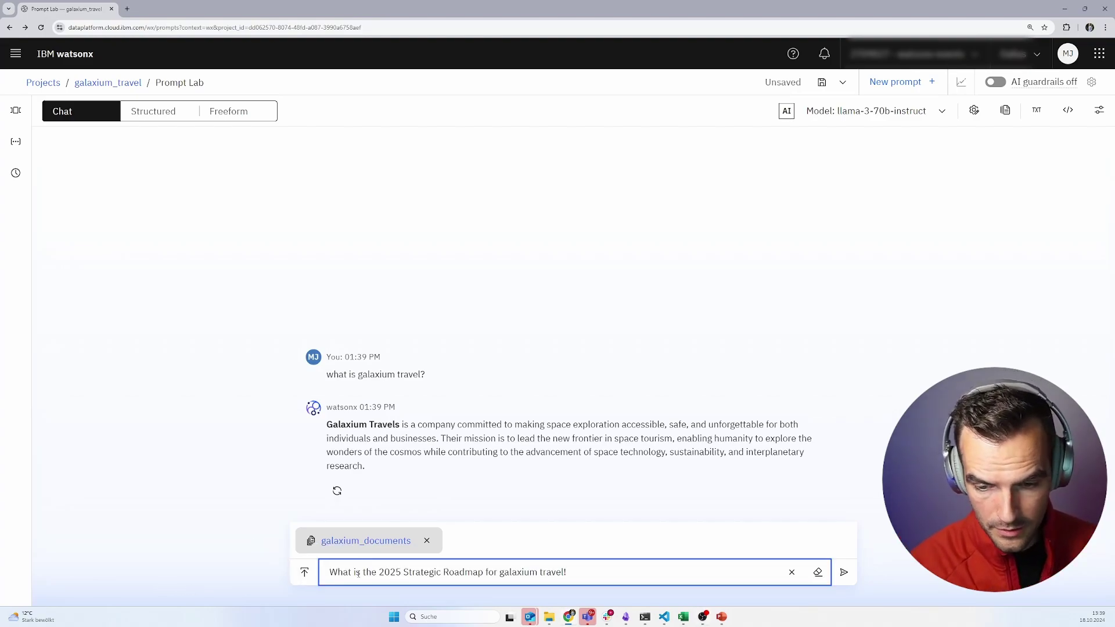
pyautogui.press('Return')
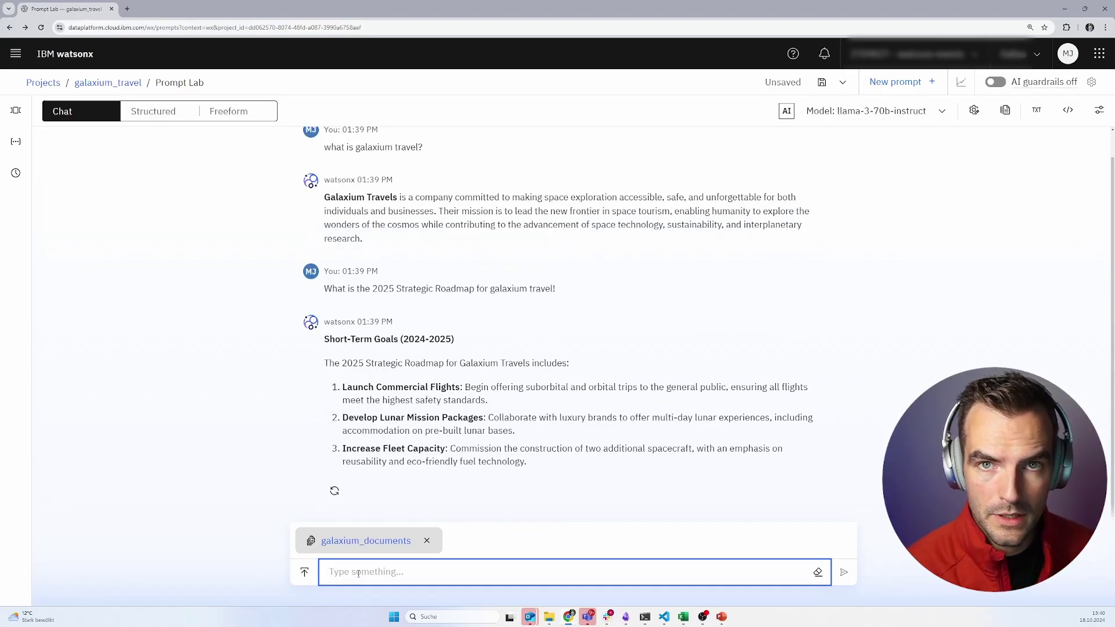
pyautogui.keyDown('ctrl'); pyautogui.click(108, 83); pyautogui.keyUp('ctrl')
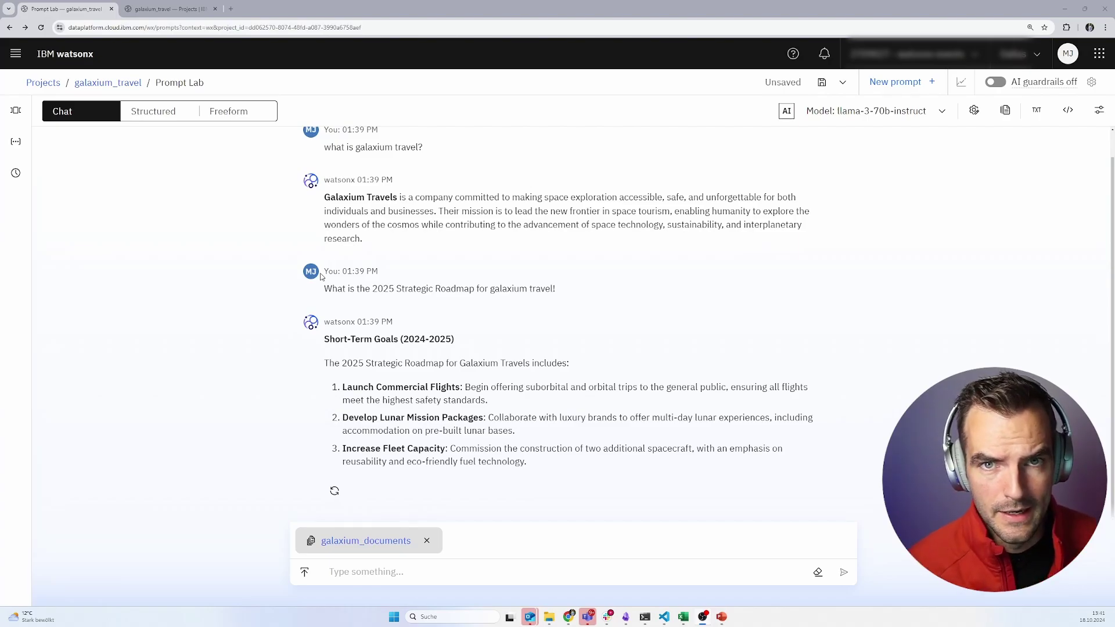
# - Save the chat as a new Notebook asset of type Deployable gen AI flow
pyautogui.click(845, 86)
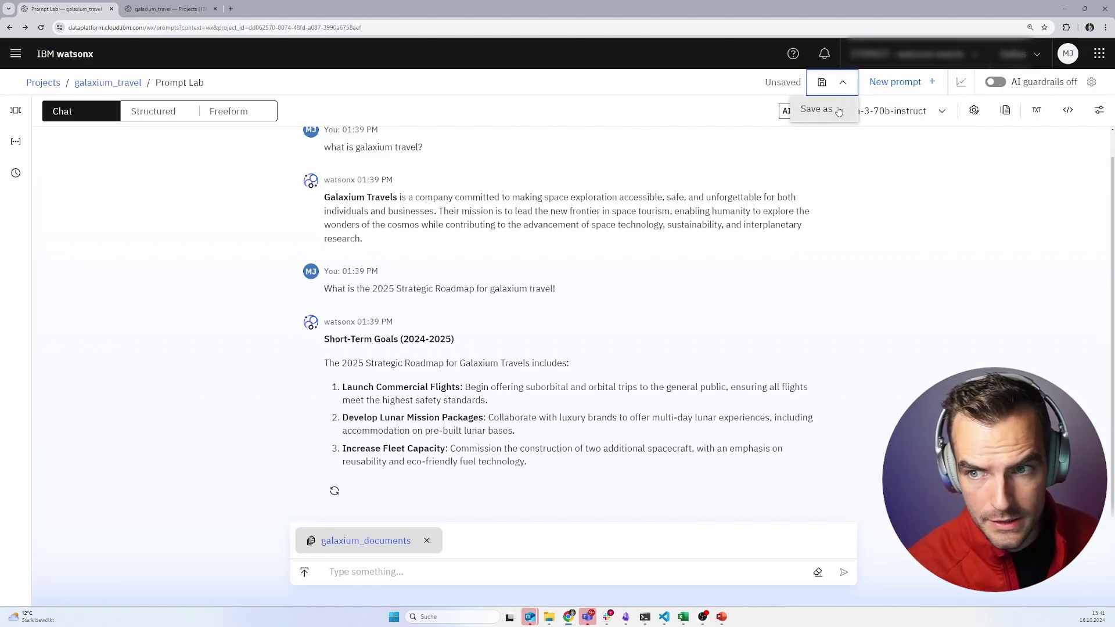
pyautogui.click(817, 110)
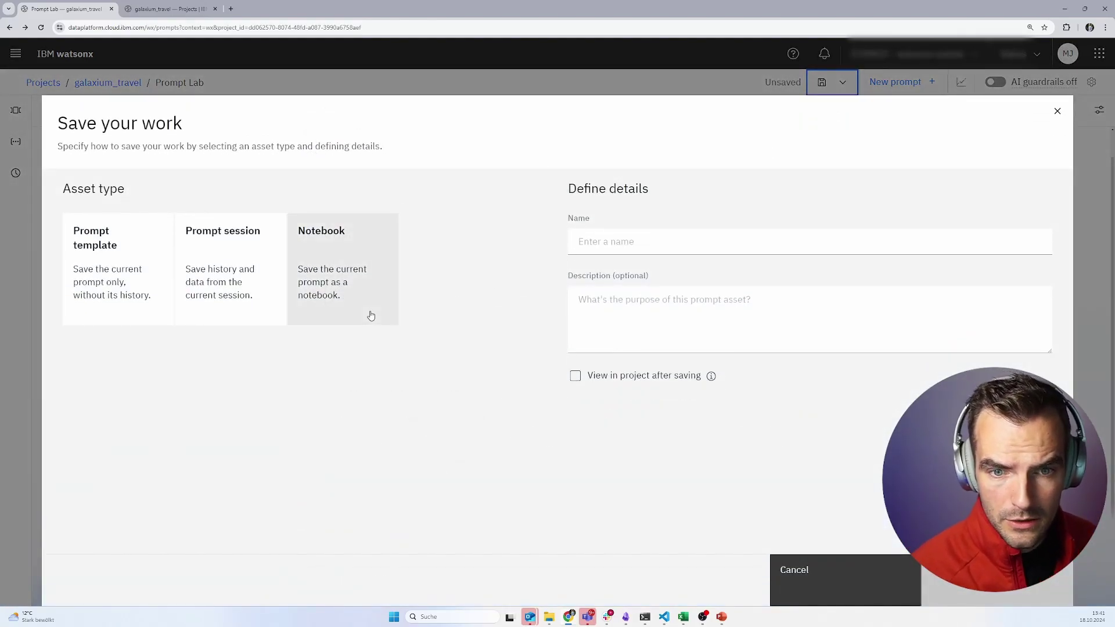
pyautogui.click(348, 286)
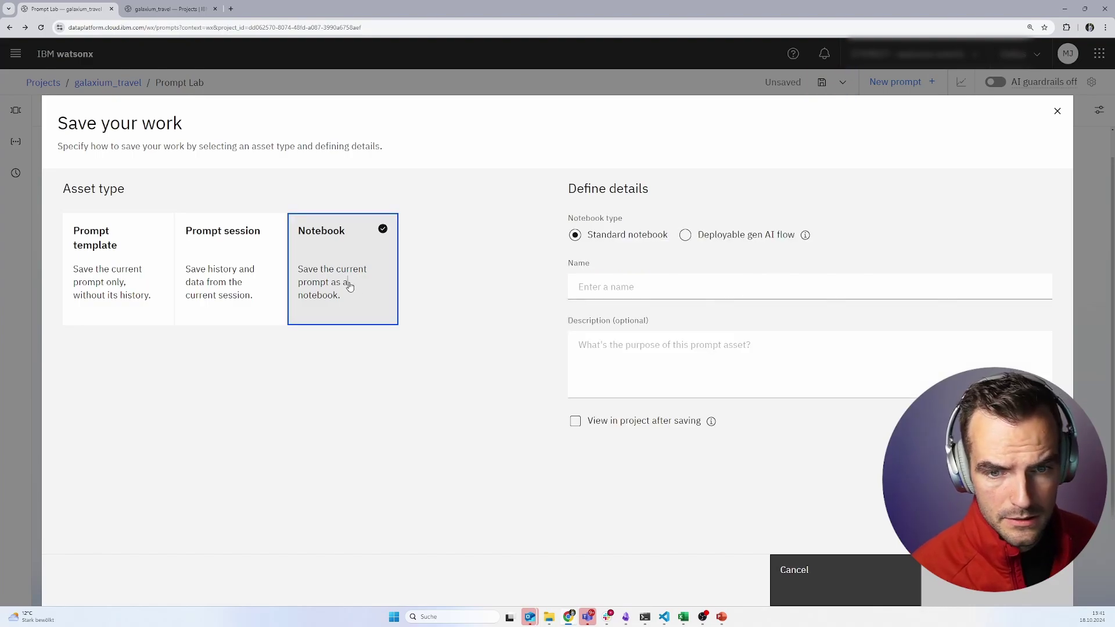
pyautogui.click(700, 241)
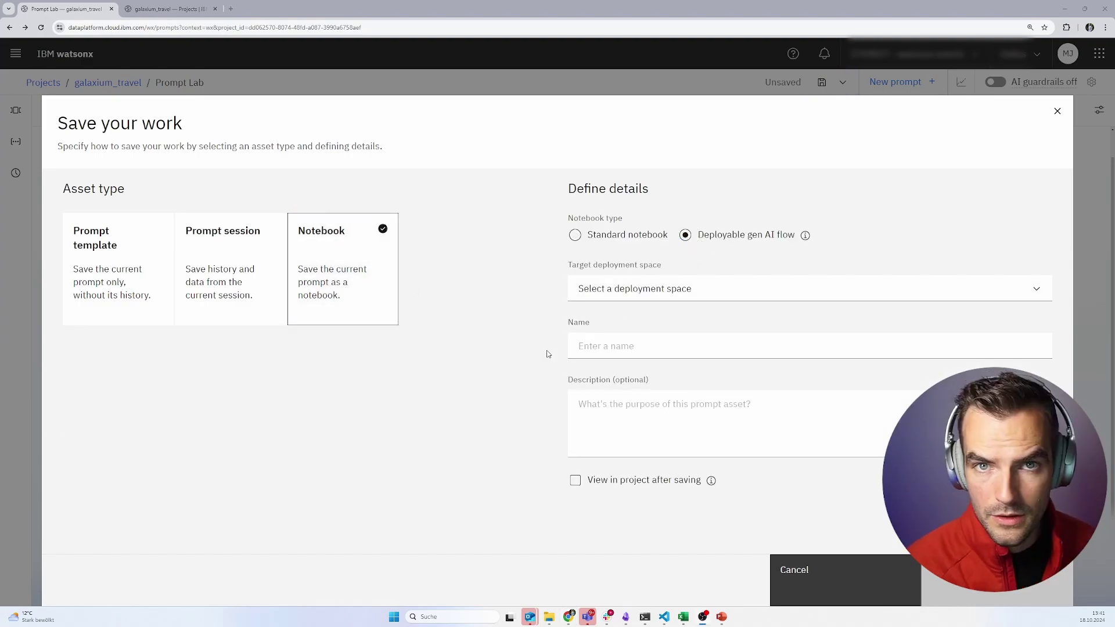
# - Target the techxchange_build_dplmntspc space, name it galaxium_assistant, and save
pyautogui.click(660, 290)
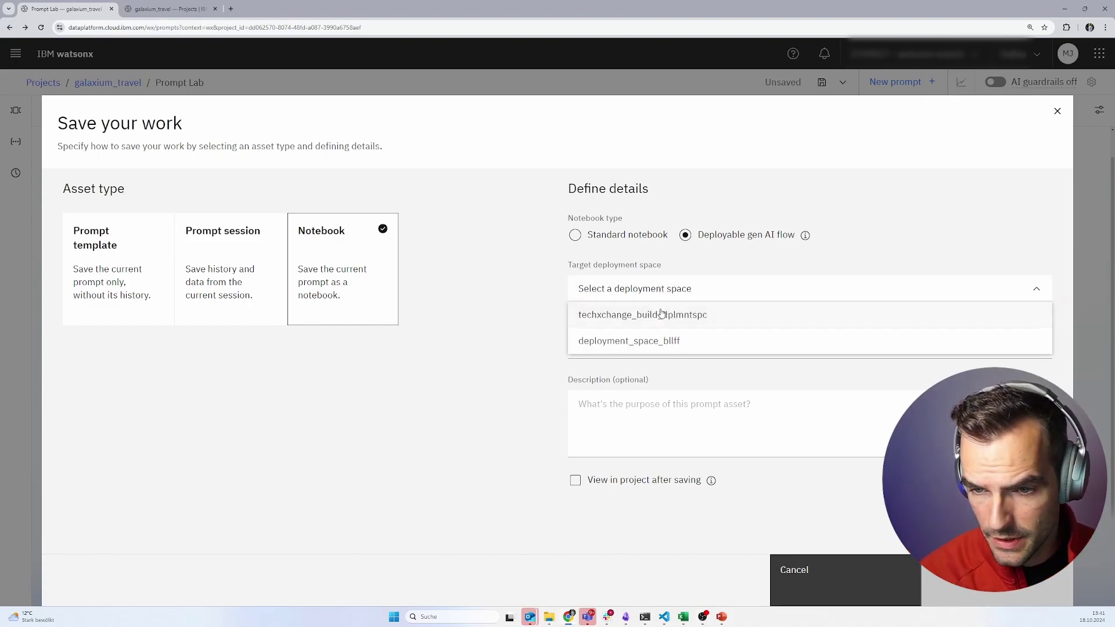
pyautogui.click(662, 315)
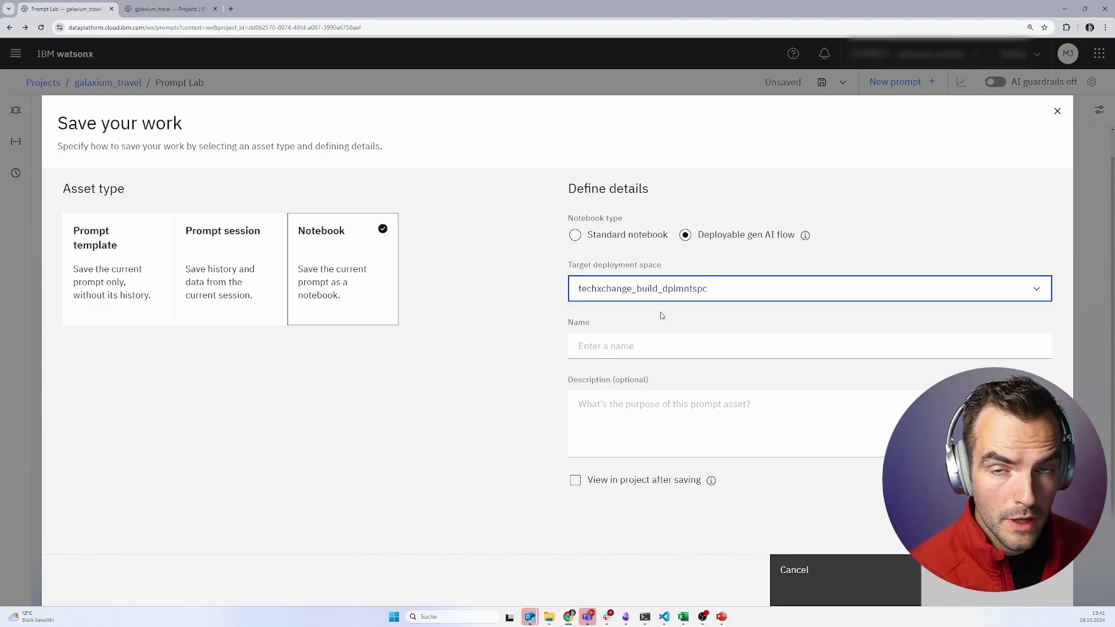
pyautogui.click(634, 347)
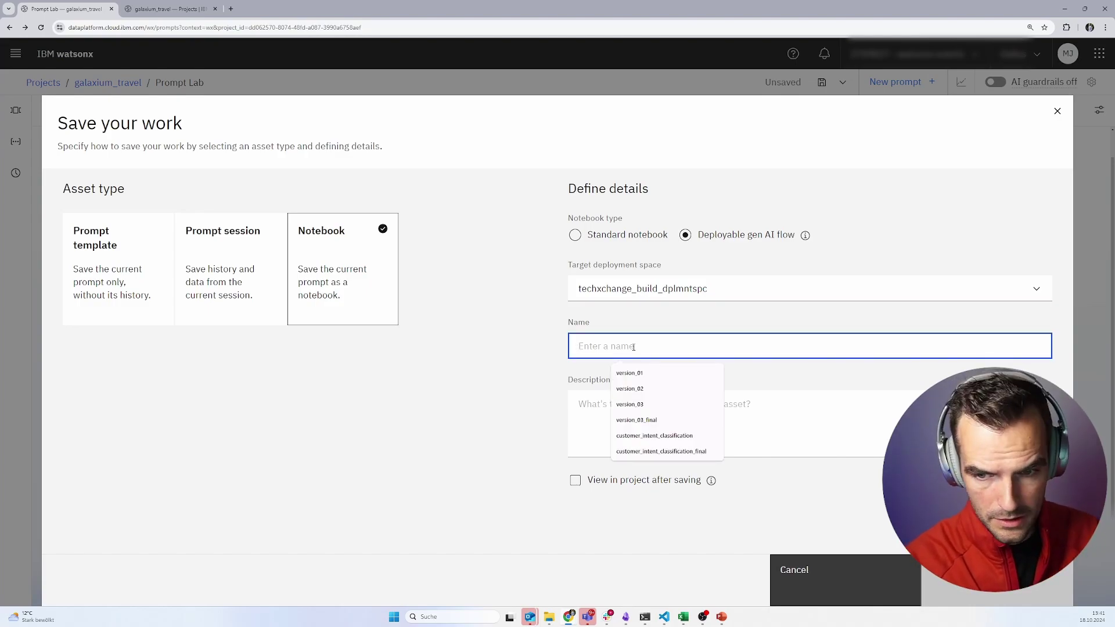
pyautogui.write('galaxium_assistant')
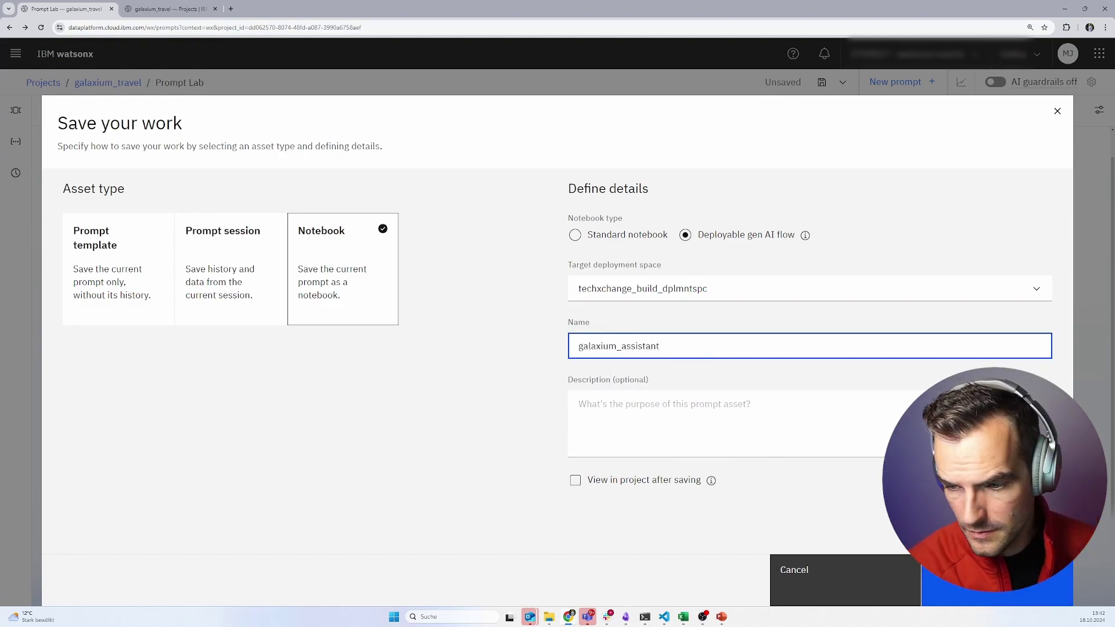
pyautogui.click(987, 581)
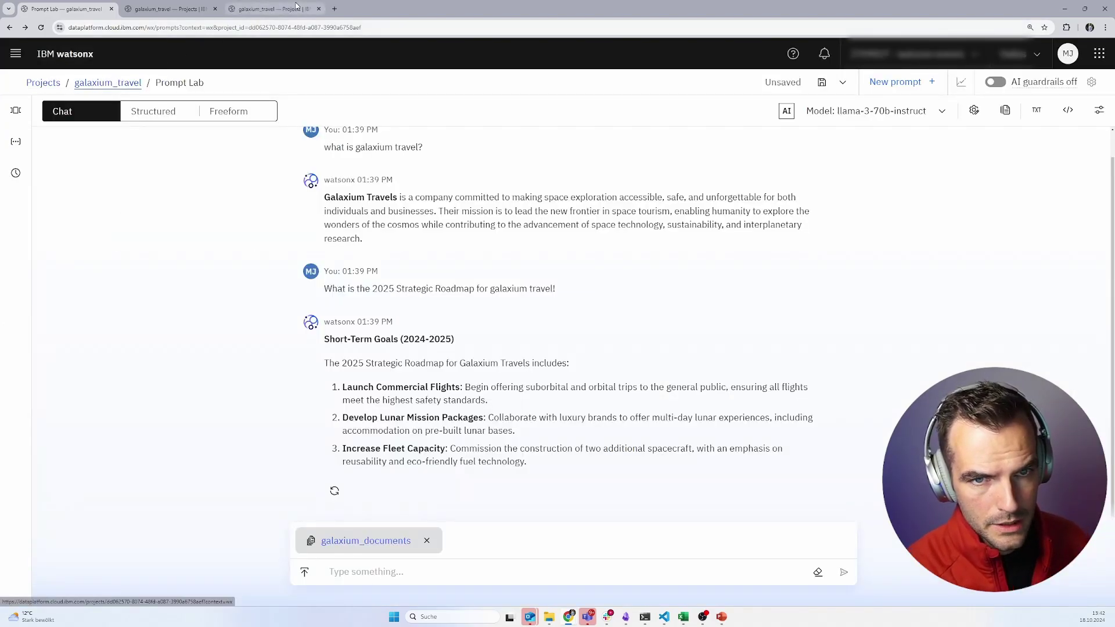
# - Open the galaxium_assistant notebook from the project's assets in edit mode and select its credentials cell
pyautogui.click(296, 7)
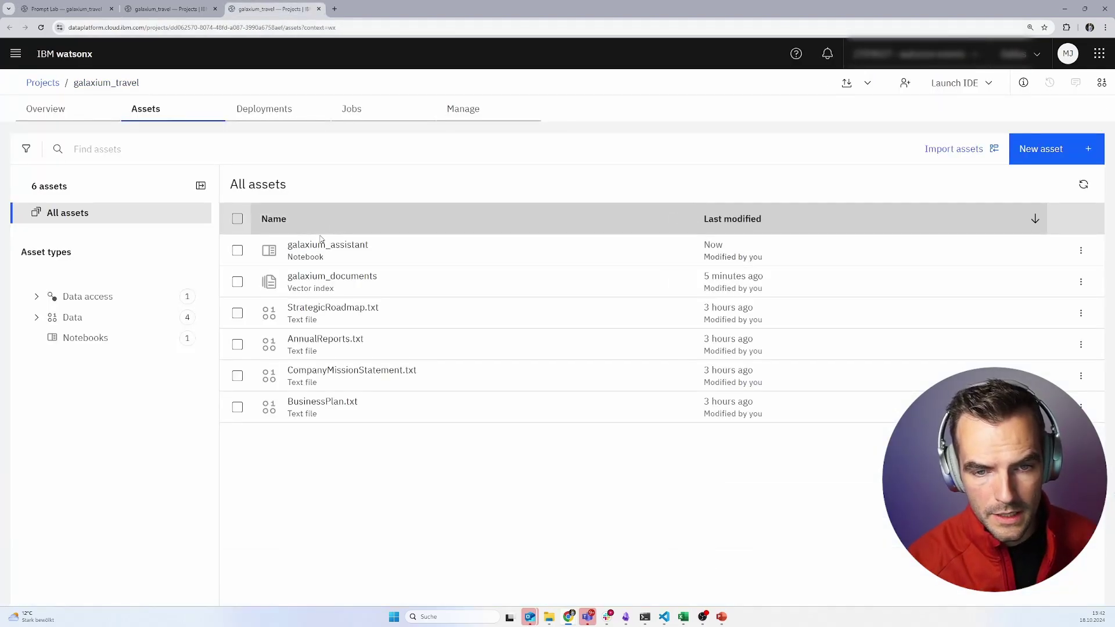
pyautogui.click(322, 244)
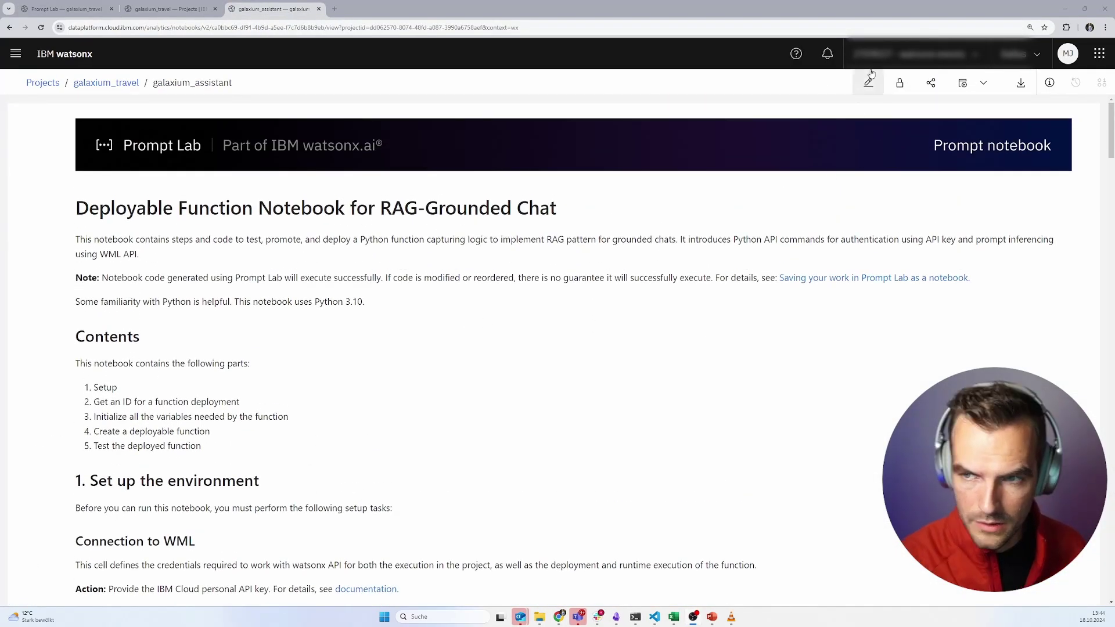
pyautogui.click(869, 82)
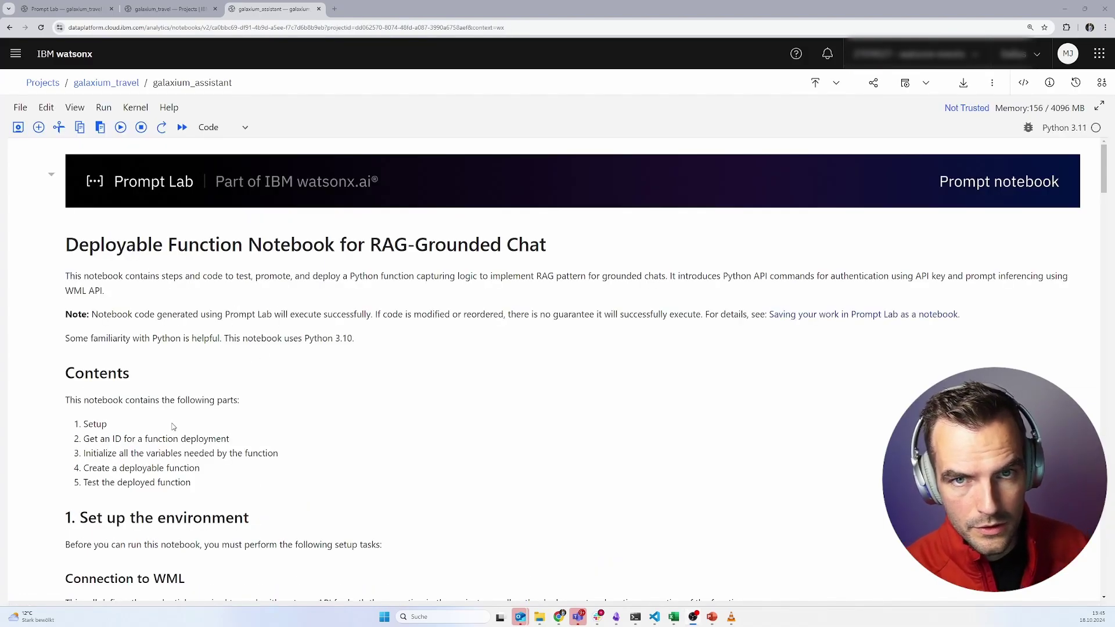
pyautogui.scroll(-6, 173, 427)
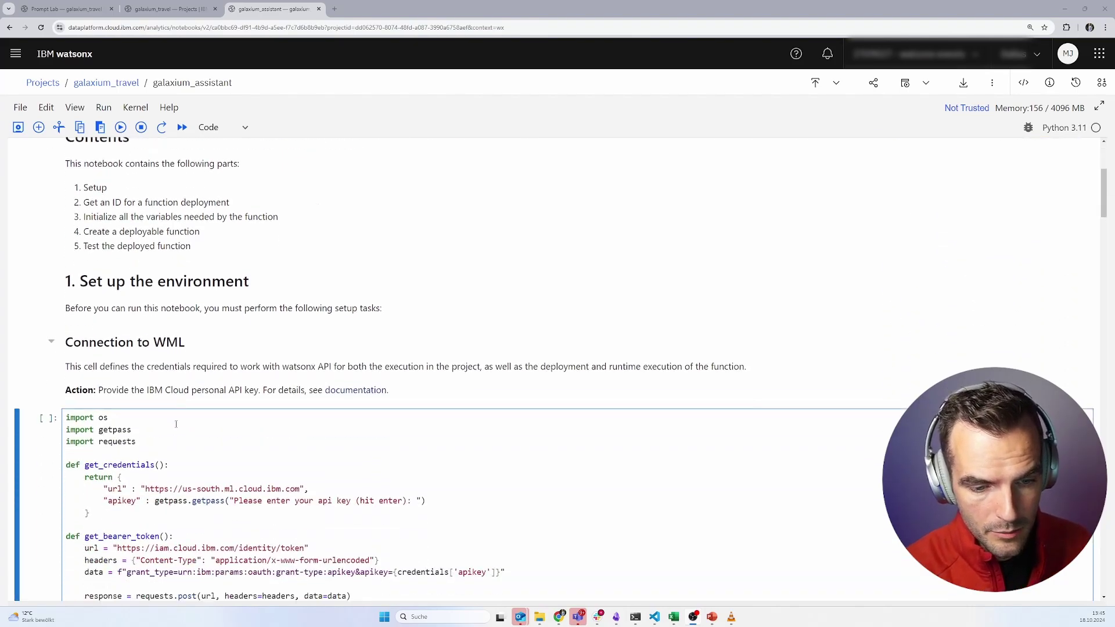
pyautogui.click(175, 427)
pyautogui.scroll(-1, 211, 435)
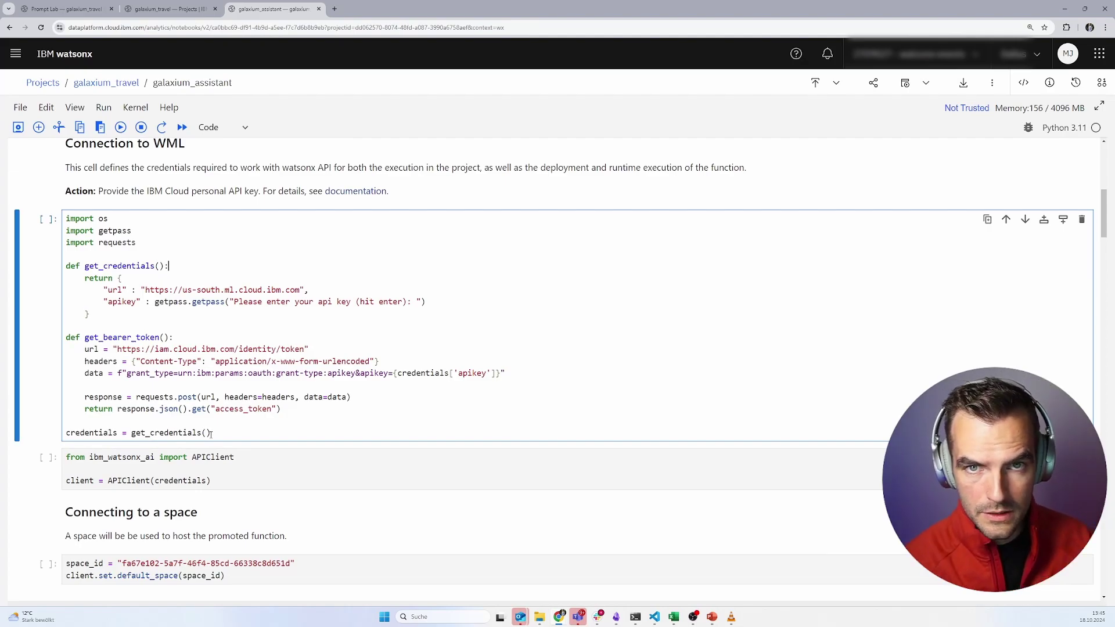
# - Run the credentials cell, then go to the API keys list under IBM Cloud Access (IAM)
pyautogui.hotkey('shift', 'Return')
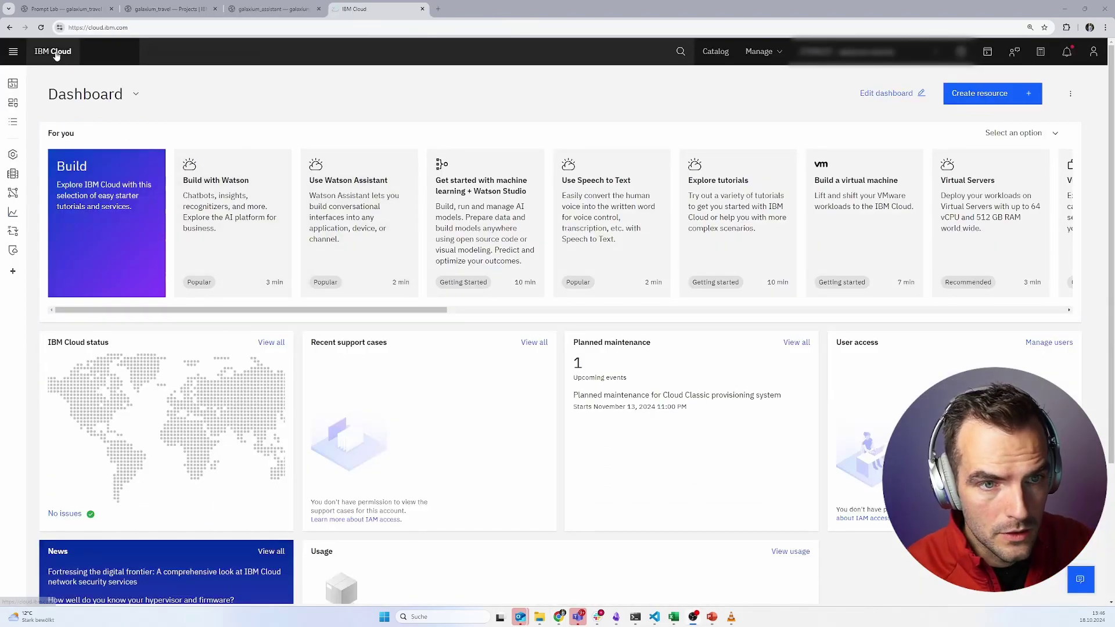
pyautogui.click(784, 56)
pyautogui.click(787, 198)
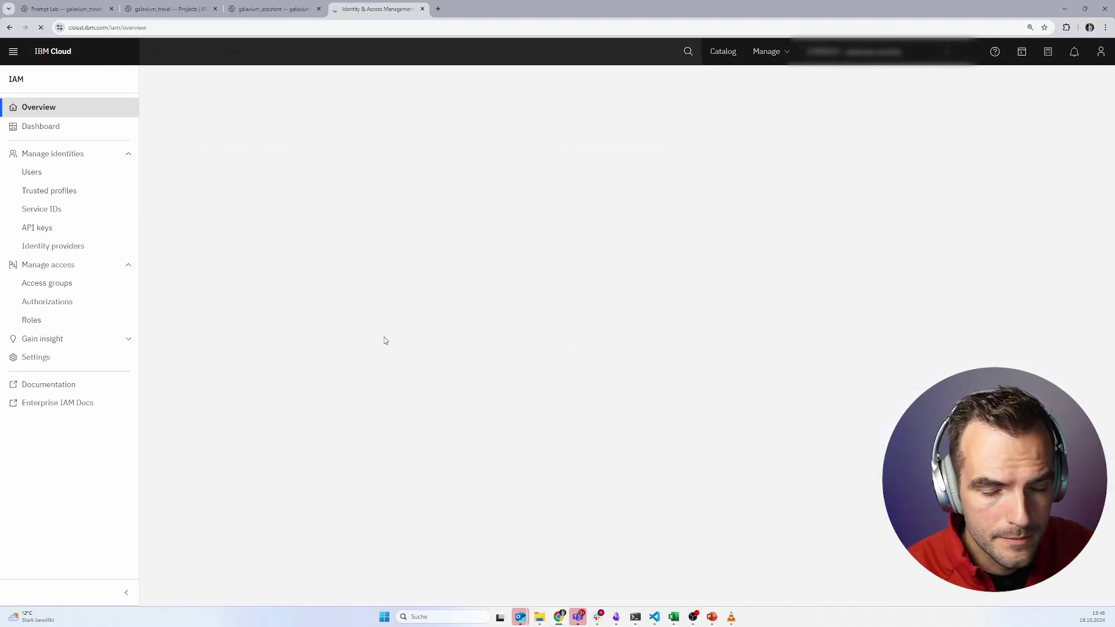
pyautogui.click(60, 232)
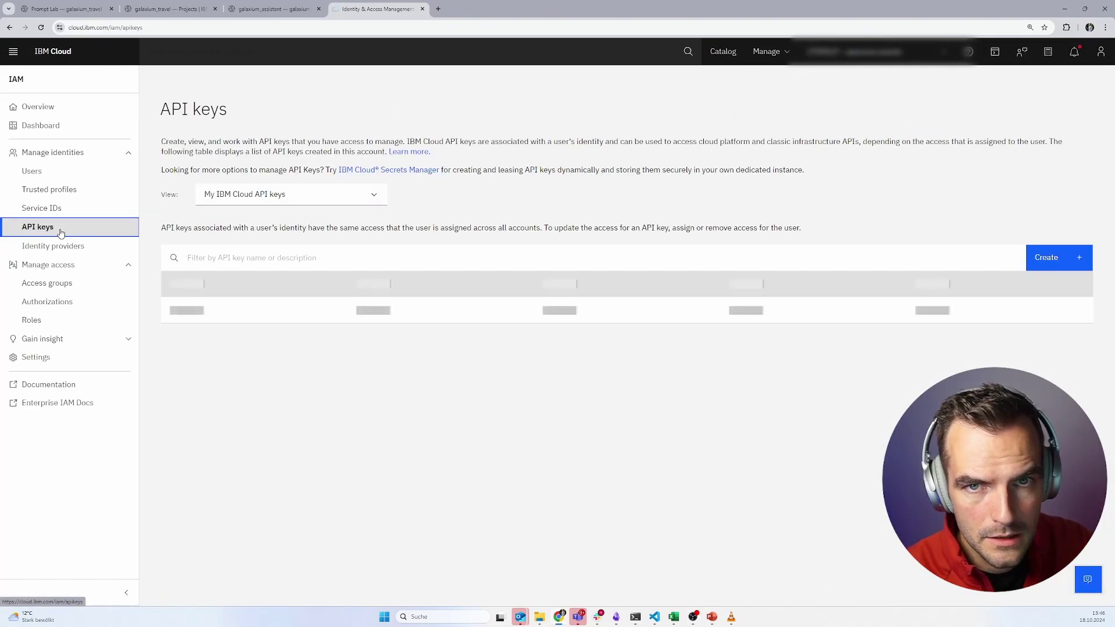
# - Create an API key described as RAG_demo_galaxium and copy it
pyautogui.click(1066, 264)
pyautogui.click(496, 273)
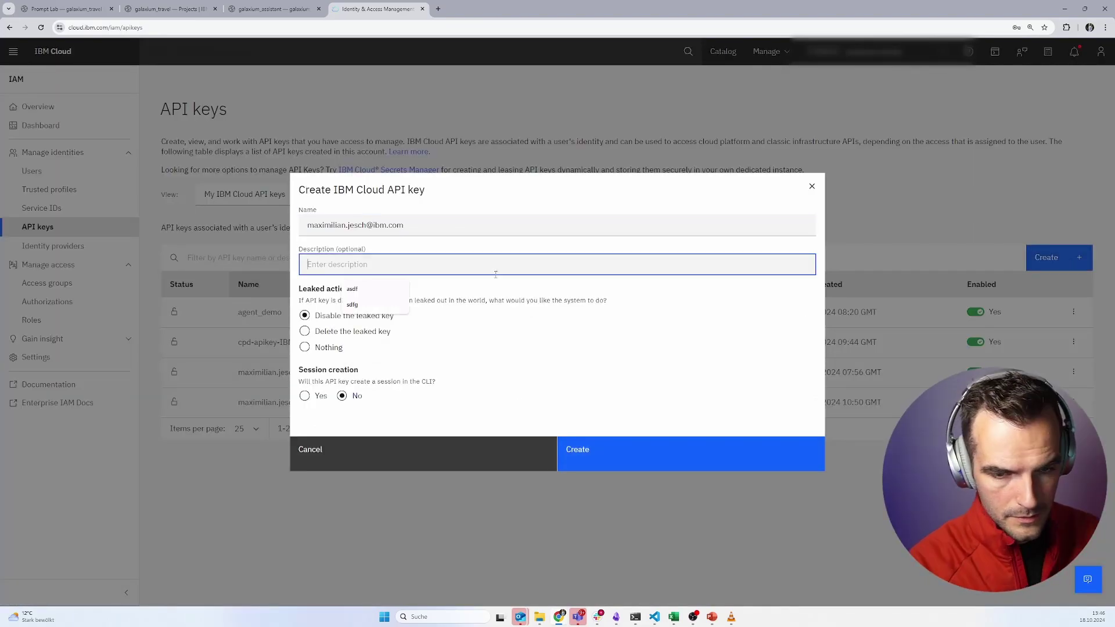
pyautogui.write('RAG_demo_galaxium')
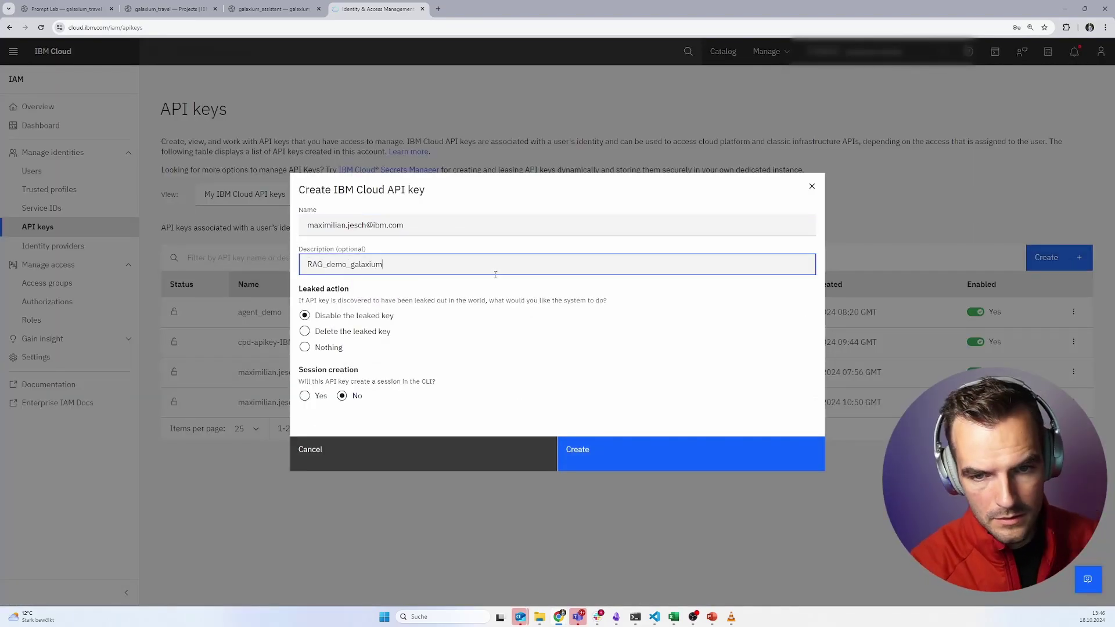
pyautogui.click(575, 452)
pyautogui.click(720, 372)
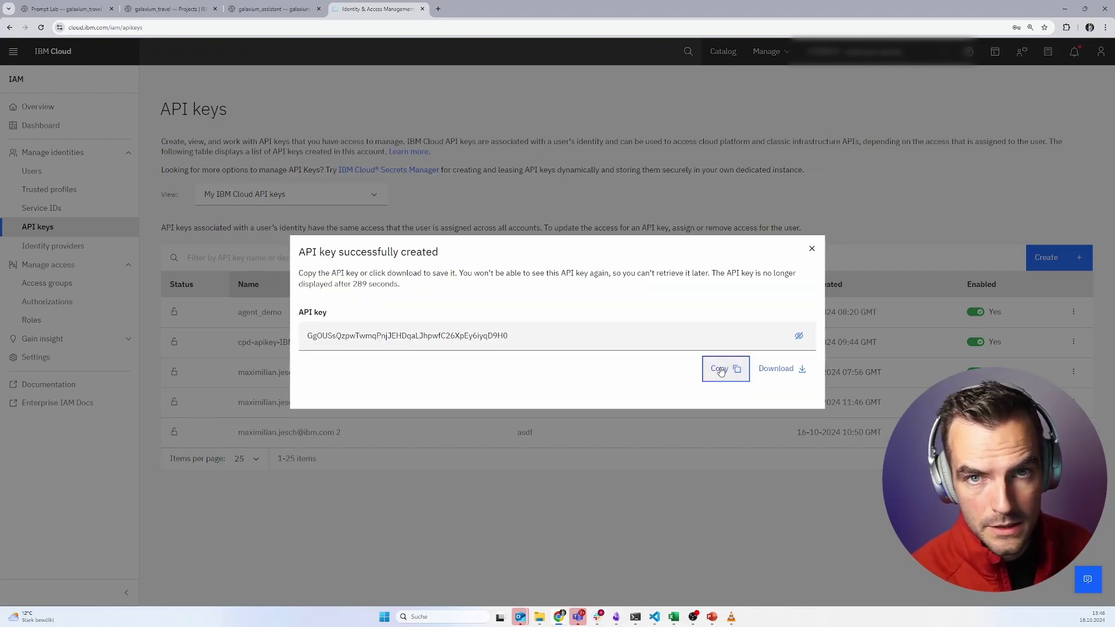
# - Enter the copied API key into the notebook's api key prompt
pyautogui.click(259, 8)
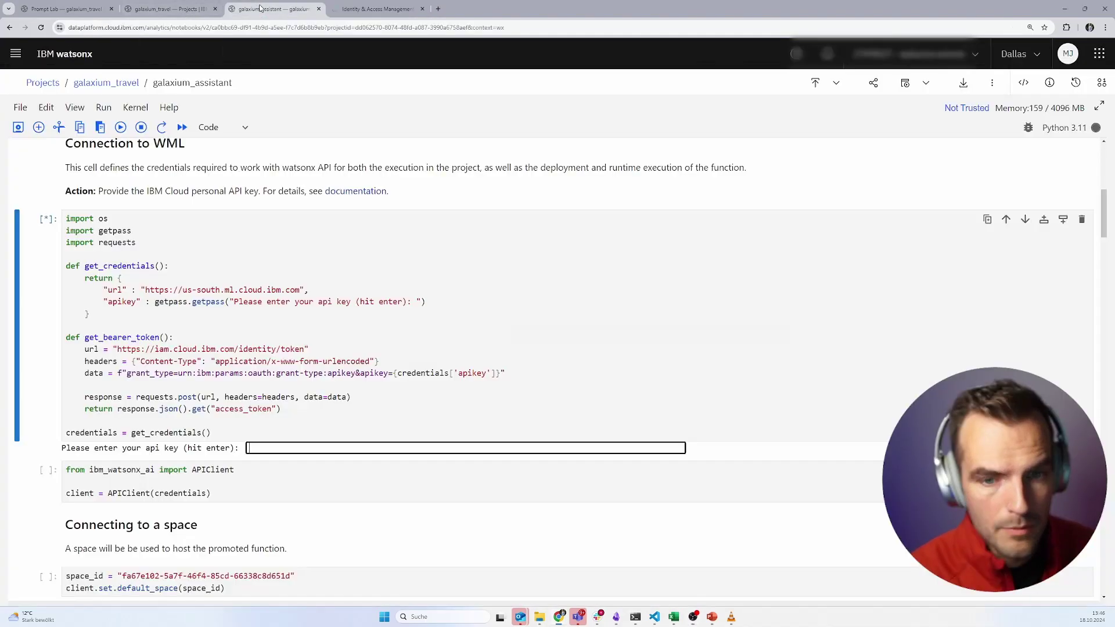
pyautogui.click(328, 449)
pyautogui.hotkey('ctrl', 'v')
pyautogui.press('Return')
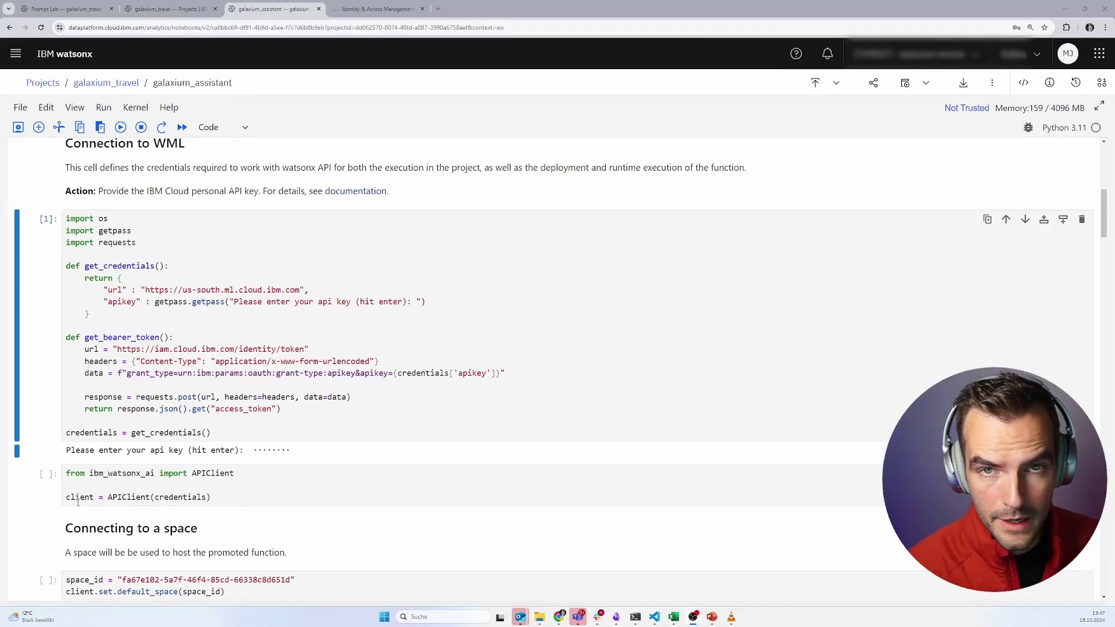
# - Run the APIClient setup cell so the deployment space reports SUCCESS
pyautogui.scroll(-3, 127, 498)
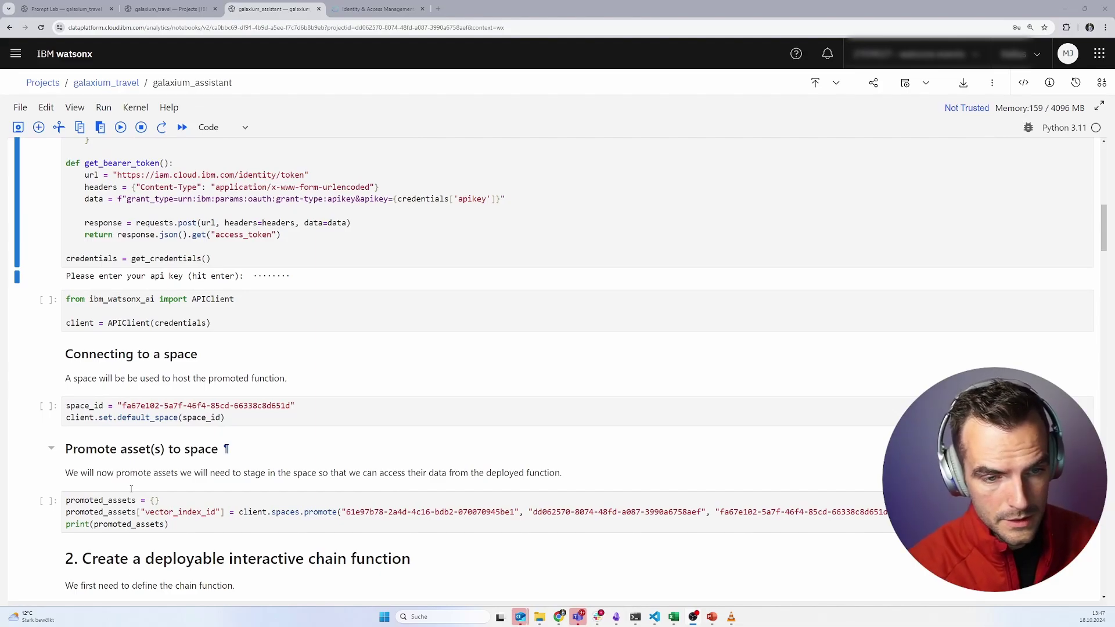
pyautogui.click(212, 299)
pyautogui.hotkey('shift', 'Return')
pyautogui.hotkey('shift', 'Return')
pyautogui.hotkey('shift', 'Return')
pyautogui.hotkey('shift', 'Return')
pyautogui.hotkey('shift', 'Return')
pyautogui.hotkey('shift', 'Return')
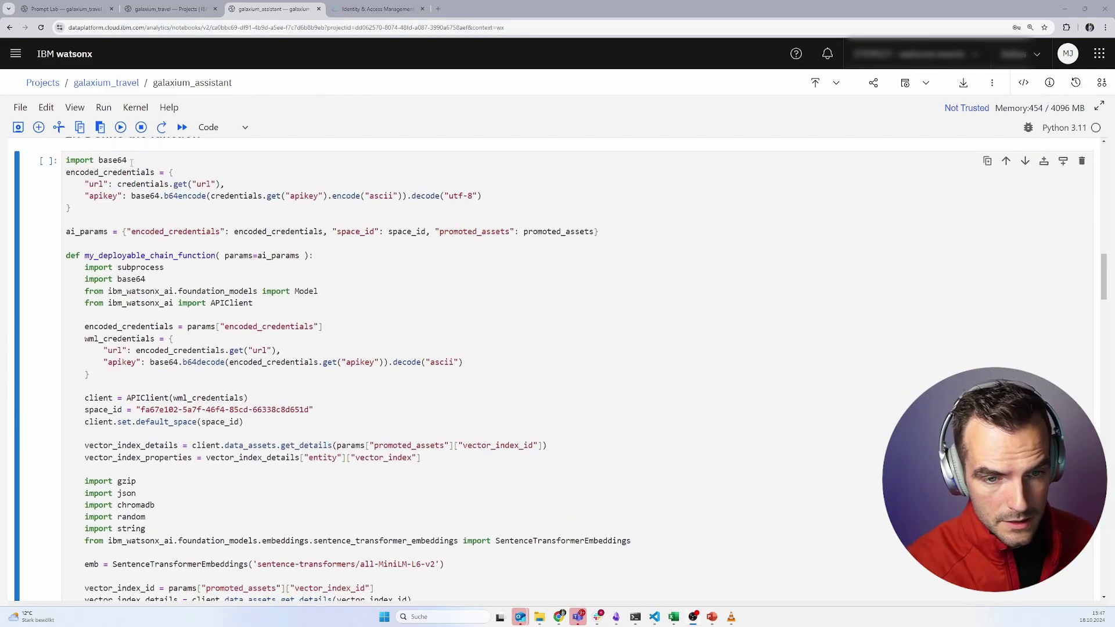
# - Select the deployable chain function cell and scroll through its code
pyautogui.moveTo(71, 161); pyautogui.dragTo(112, 302)
pyautogui.click(112, 302)
pyautogui.scroll(-3, 111, 339)
pyautogui.scroll(-8, 111, 338)
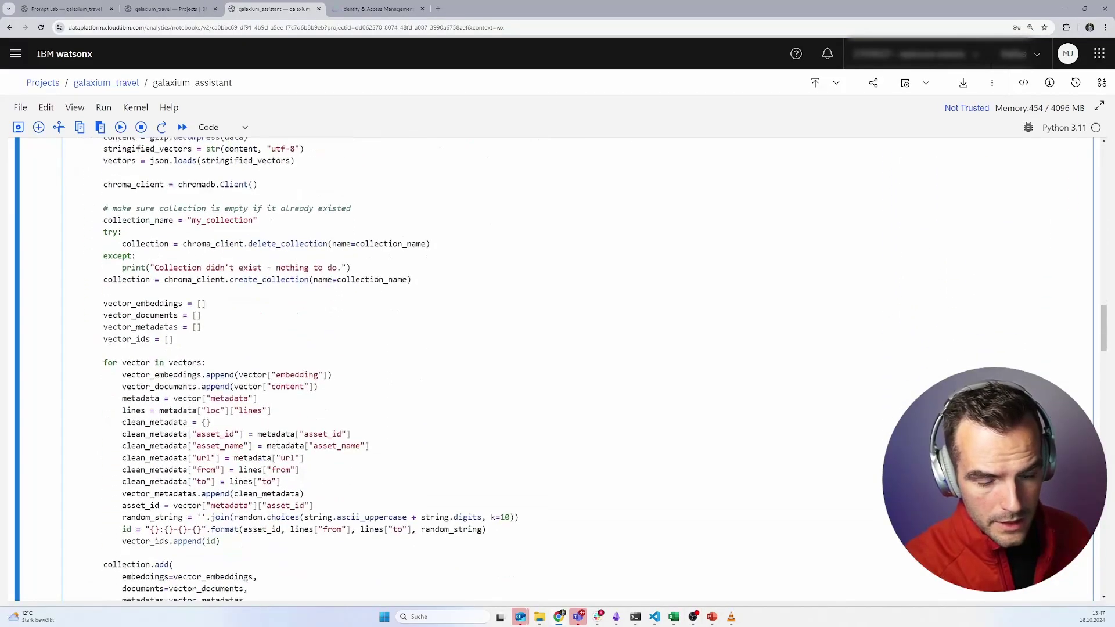
pyautogui.scroll(-8, 108, 345)
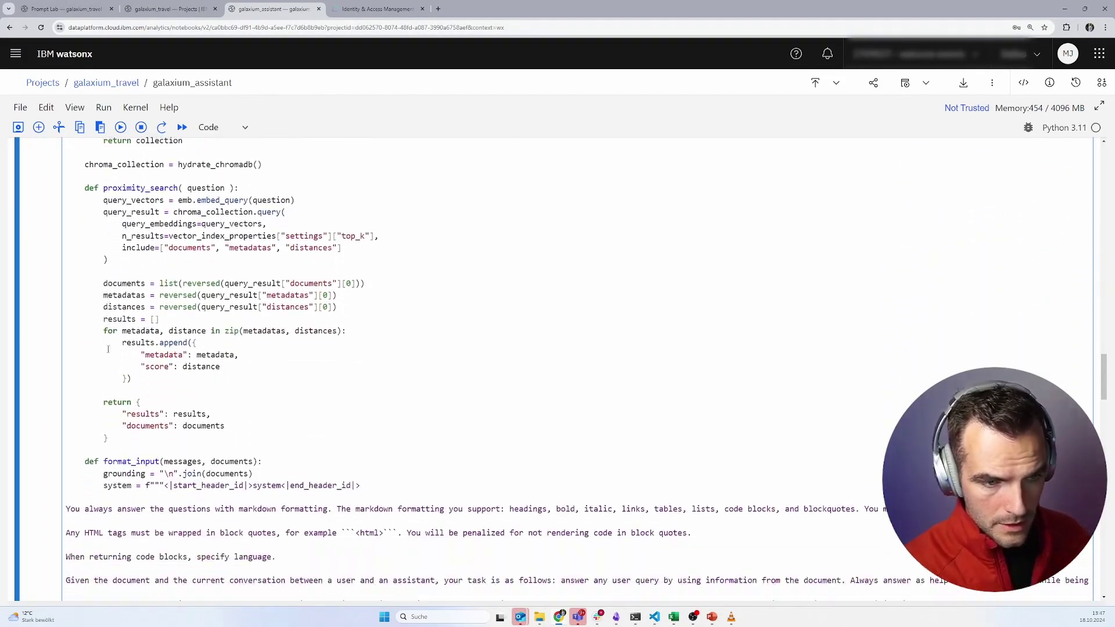
pyautogui.scroll(-8, 108, 349)
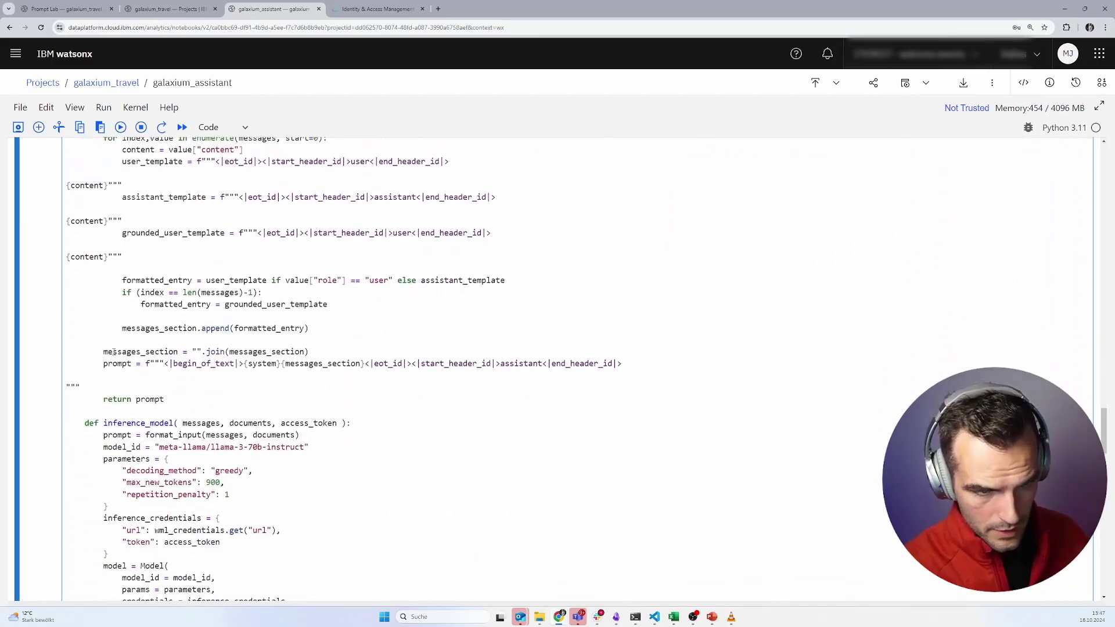
pyautogui.scroll(-6, 114, 352)
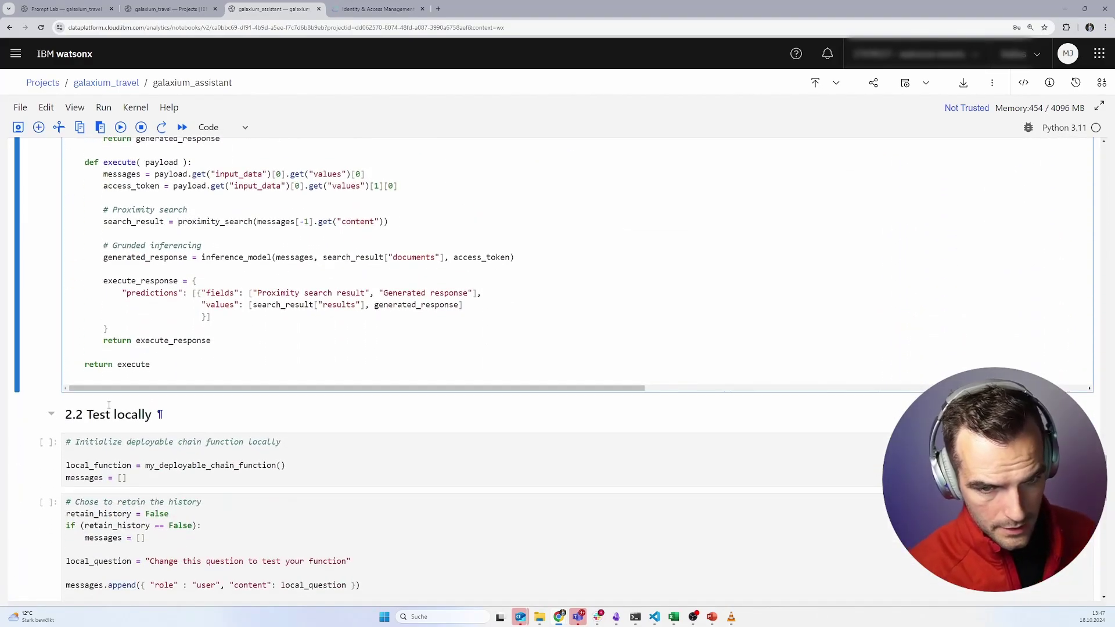
pyautogui.scroll(8, 124, 404)
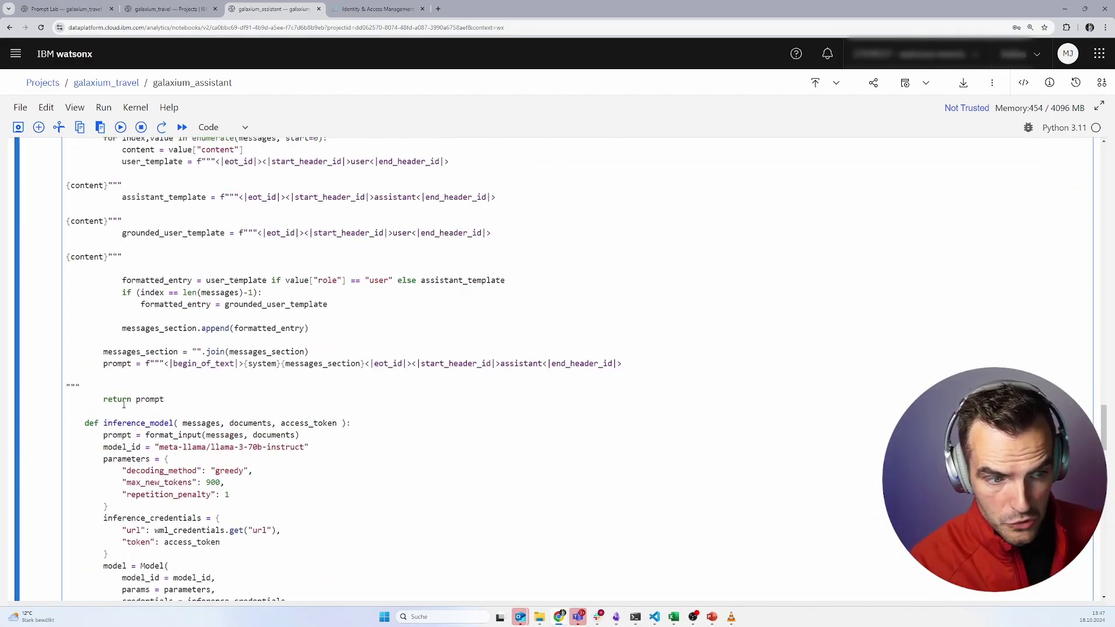
pyautogui.scroll(2, 124, 405)
pyautogui.scroll(4, 114, 277)
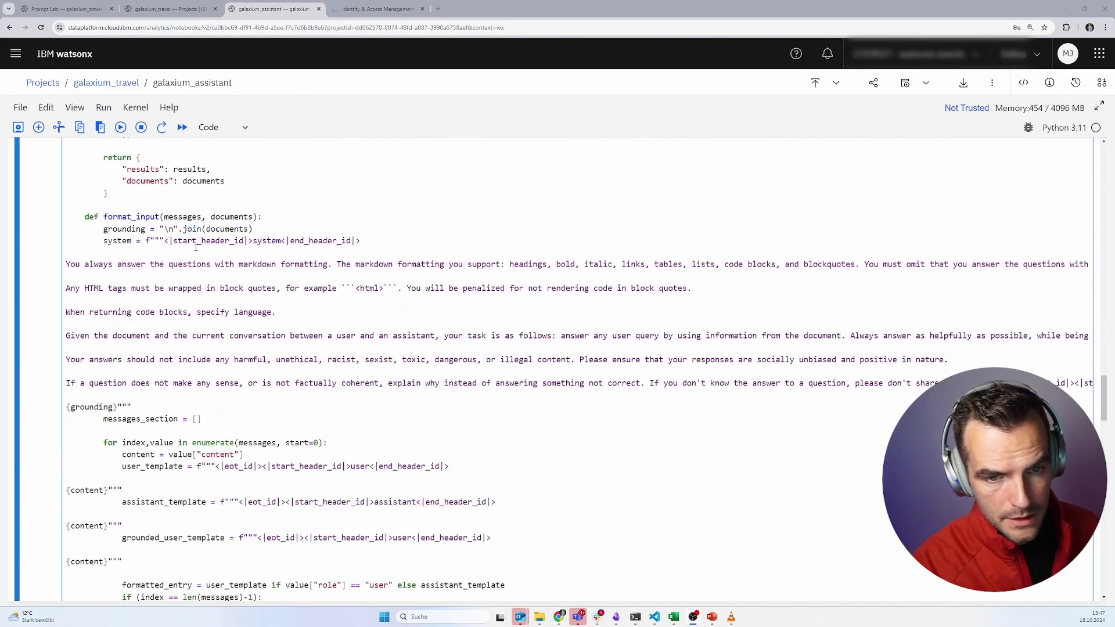
# - Review the format_input system prompt and grounded execute lines, then run the function definition cell
pyautogui.moveTo(156, 252); pyautogui.dragTo(98, 395)
pyautogui.scroll(-6, 178, 484)
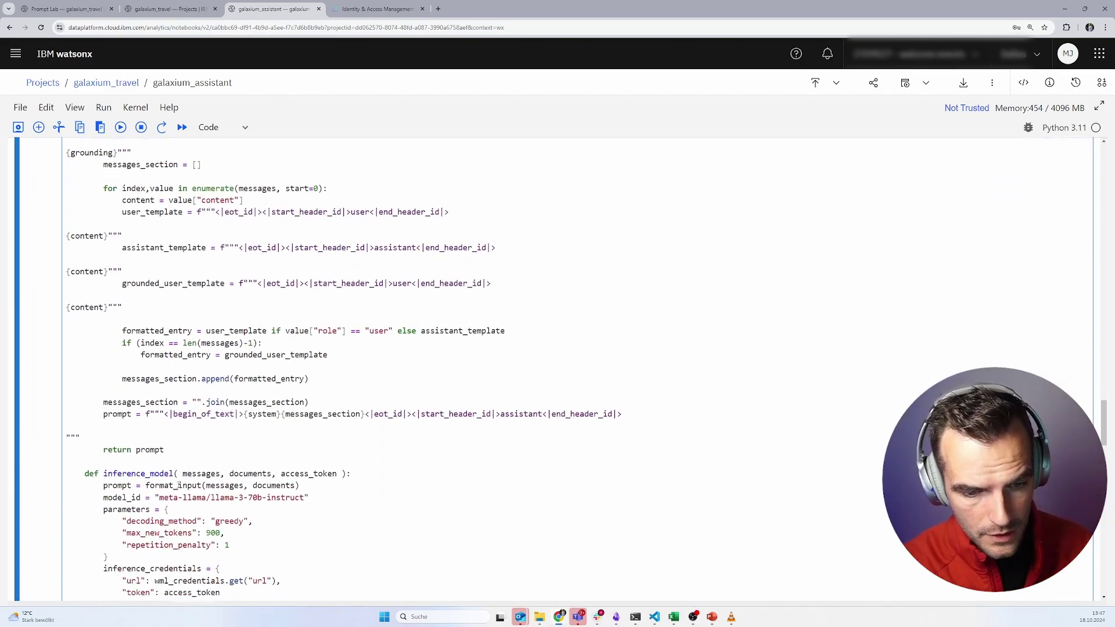
pyautogui.moveTo(143, 429); pyautogui.dragTo(140, 452)
pyautogui.click(140, 451)
pyautogui.scroll(-2, 172, 476)
pyautogui.scroll(-4, 172, 476)
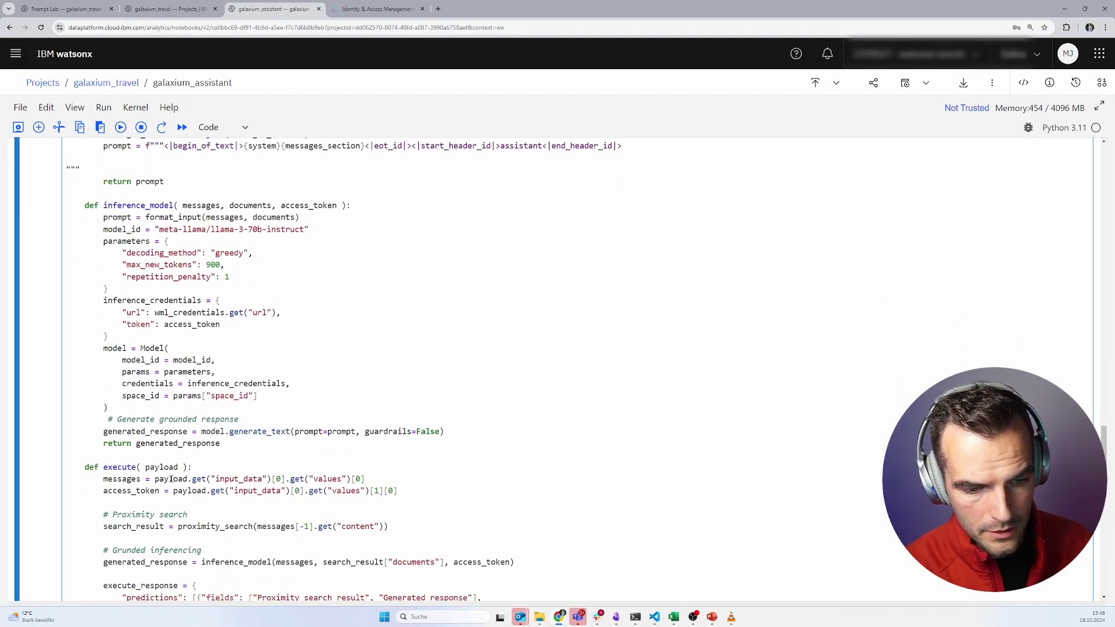
pyautogui.moveTo(267, 480); pyautogui.dragTo(274, 424)
pyautogui.click(273, 425)
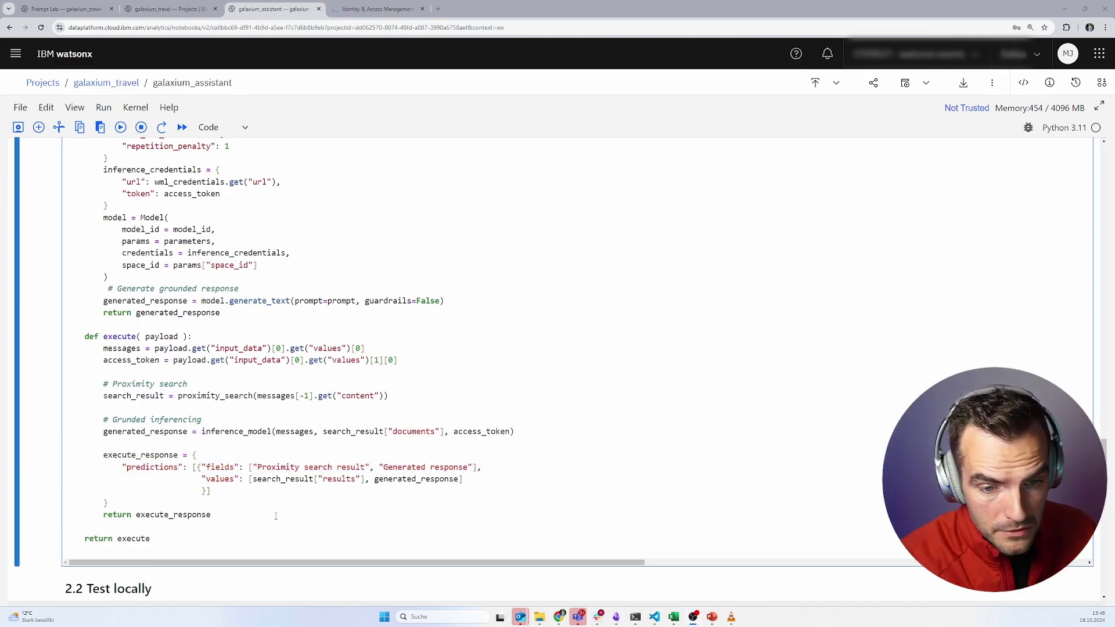
pyautogui.hotkey('shift', 'Return')
# - Run the software specification lookup cell and the cell storing the function
pyautogui.scroll(-5, 290, 491)
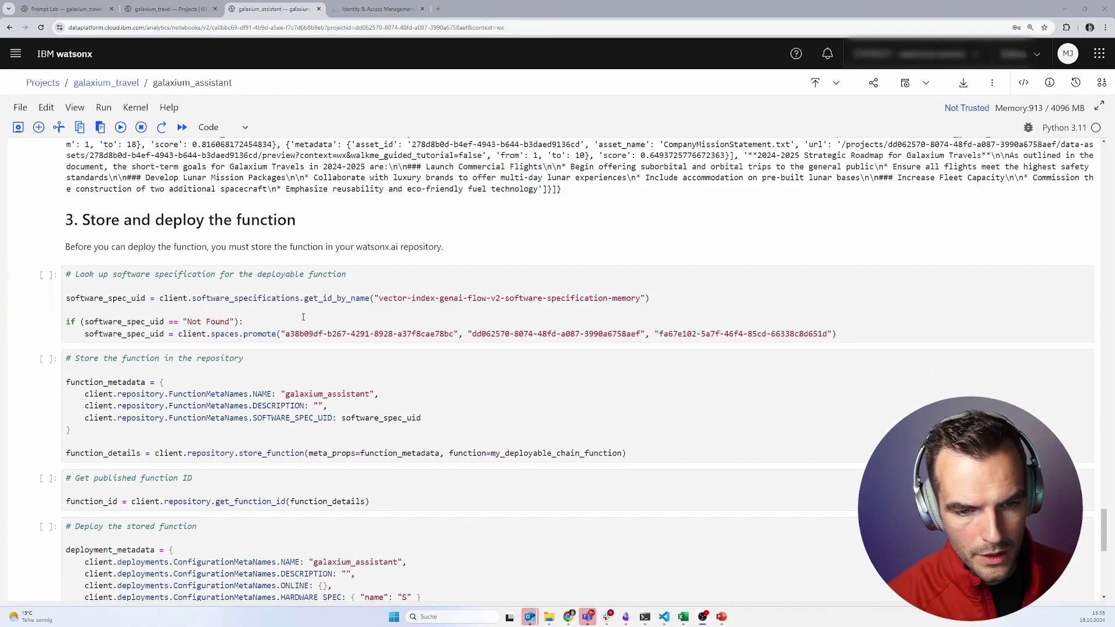
pyautogui.click(303, 317)
pyautogui.hotkey('shift', 'Return')
pyautogui.hotkey('shift', 'Return')
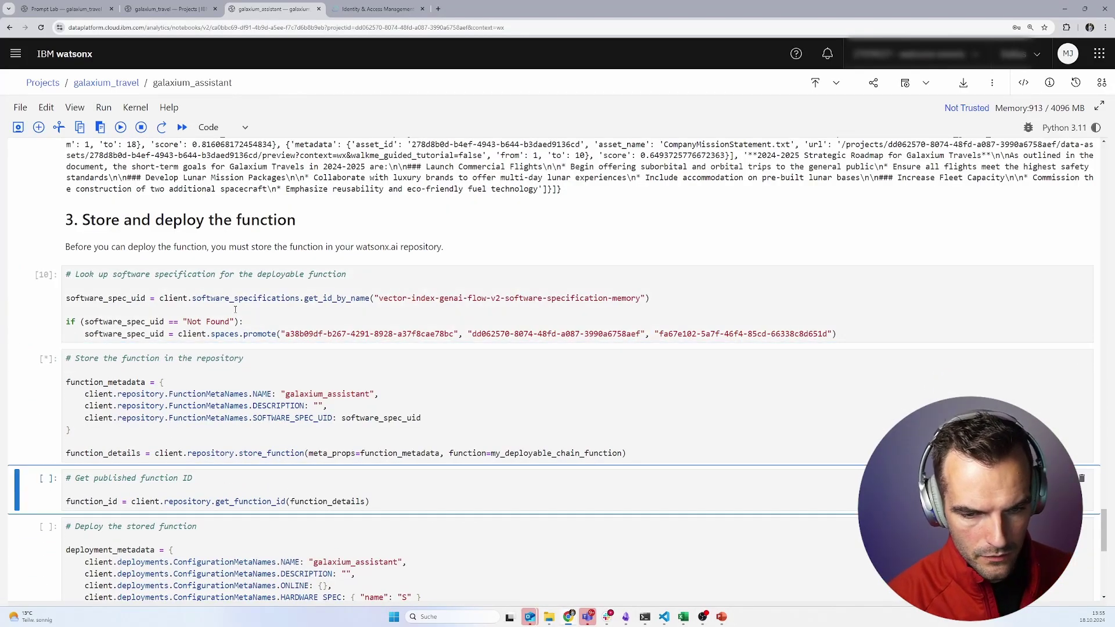
pyautogui.hotkey('shift', 'Return')
pyautogui.hotkey('shift', 'Return')
pyautogui.hotkey('shift', 'Return')
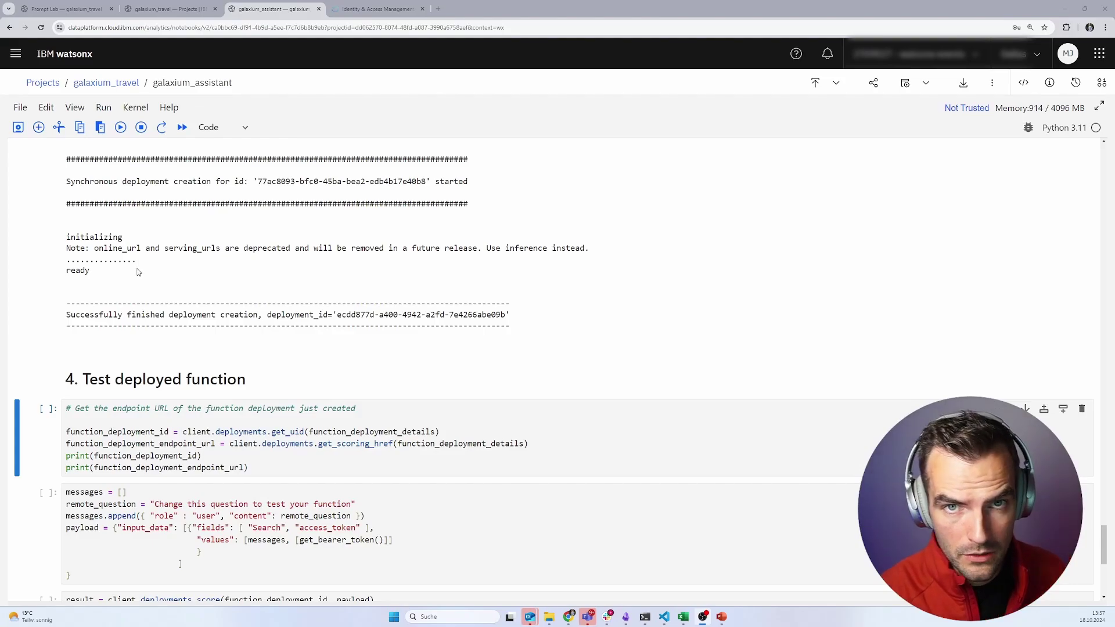
# - Print the endpoint URL, set remote_question to the 2025 Strategic Roadmap question, and score the function
pyautogui.hotkey('shift', 'Return')
pyautogui.scroll(-3, 233, 349)
pyautogui.moveTo(154, 354); pyautogui.dragTo(351, 355)
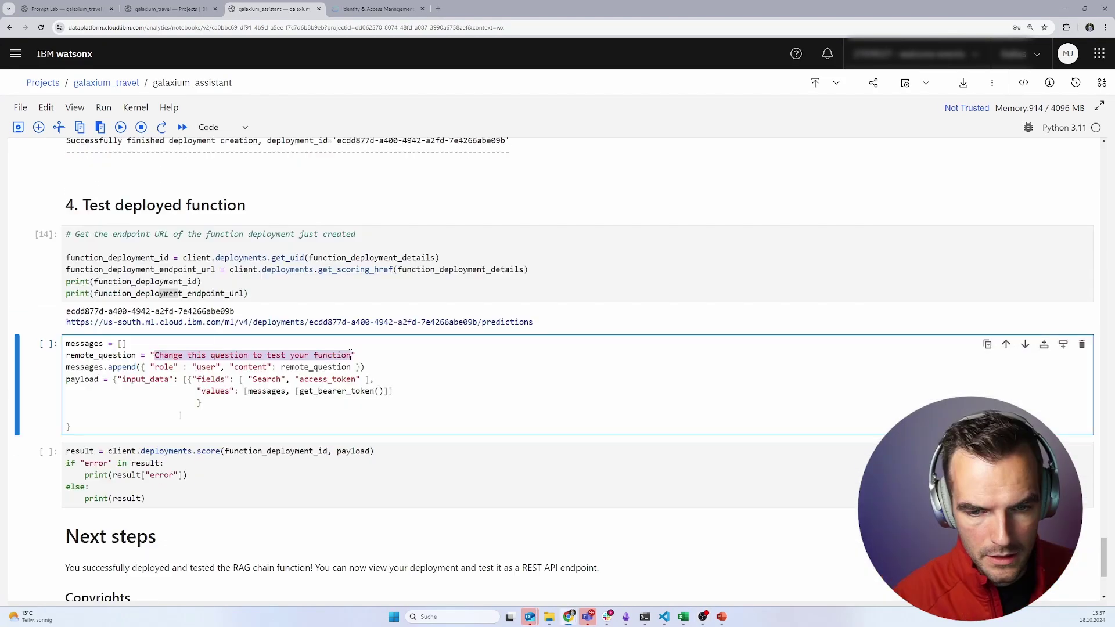
pyautogui.write('What is the 2025 Strategic Roadmap for galaxium travel!')
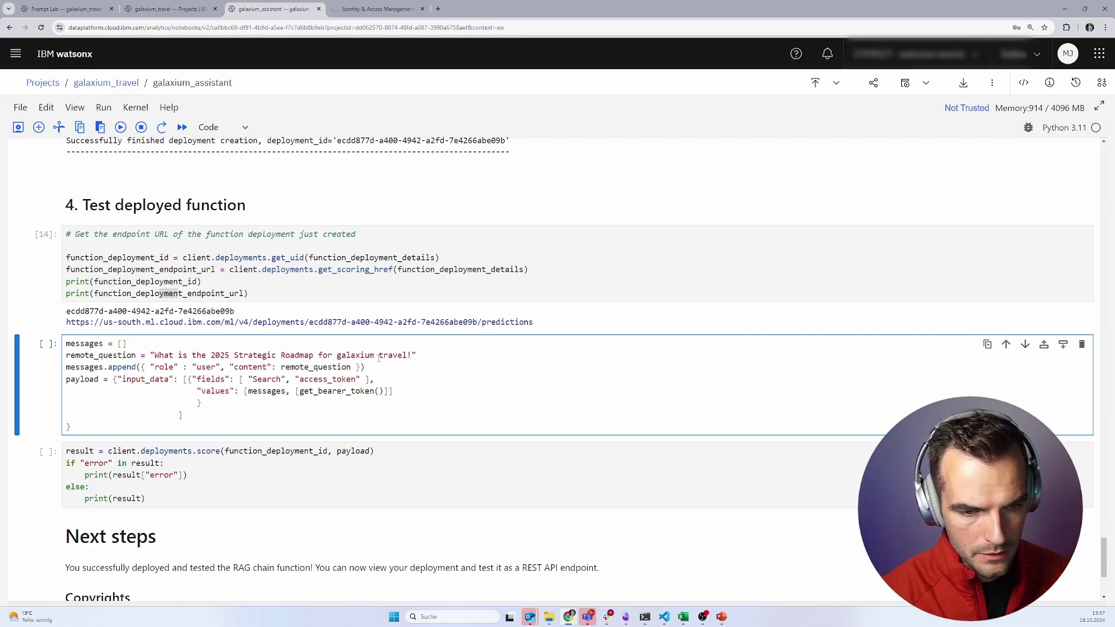
pyautogui.hotkey('shift', 'Return')
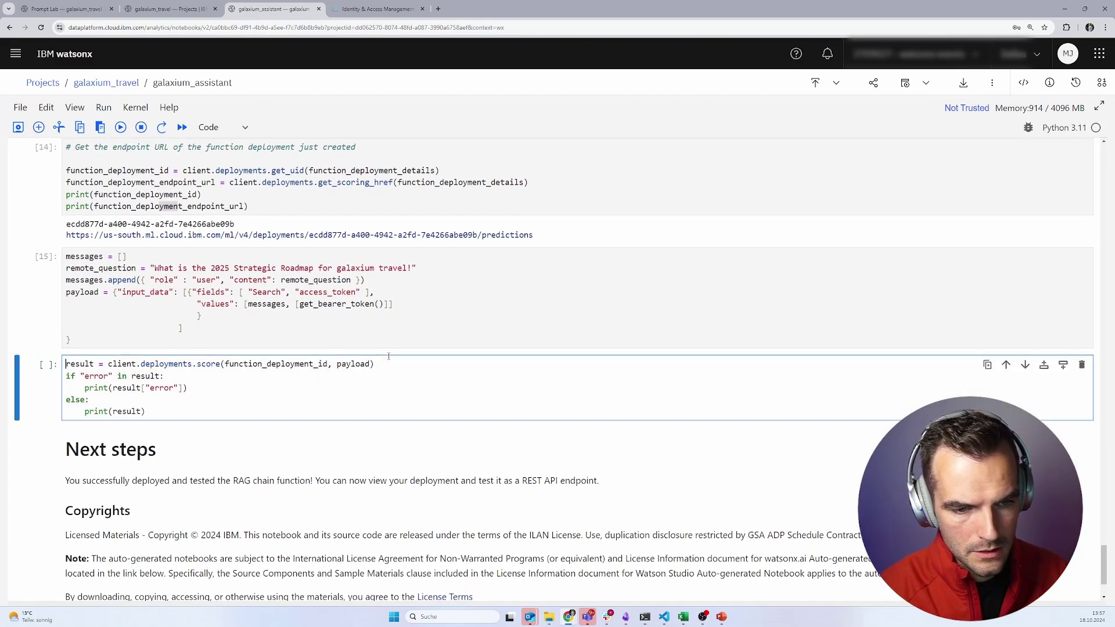
pyautogui.hotkey('ctrl', 'Return')
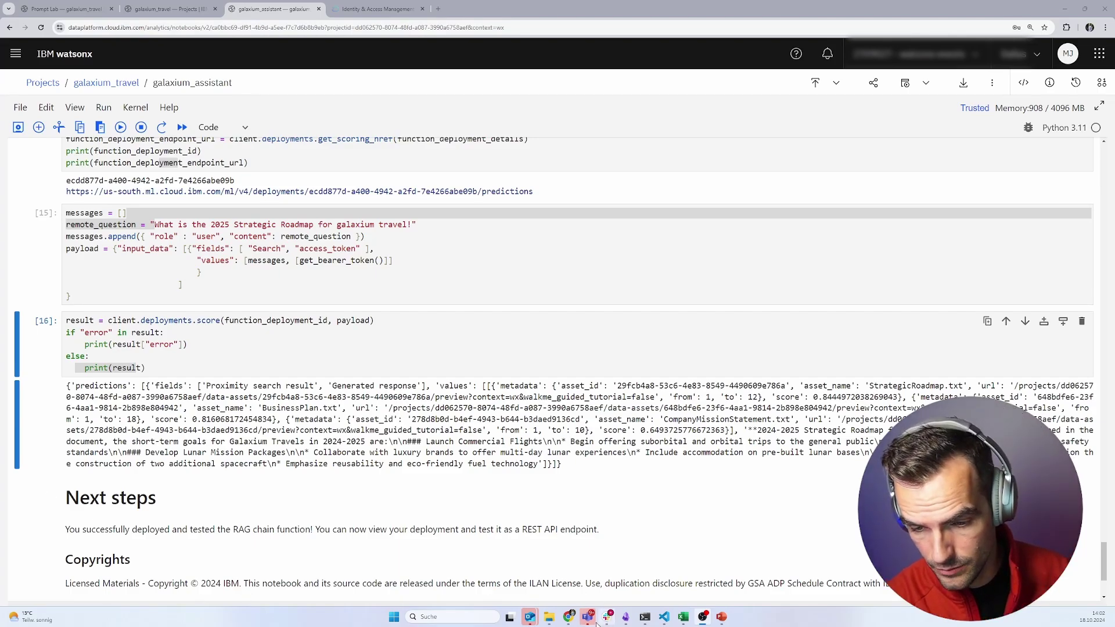
# - Launch the Streamlit app via 'streamlit run' in VS Code, then select the notebook's roadmap question
pyautogui.click(667, 610)
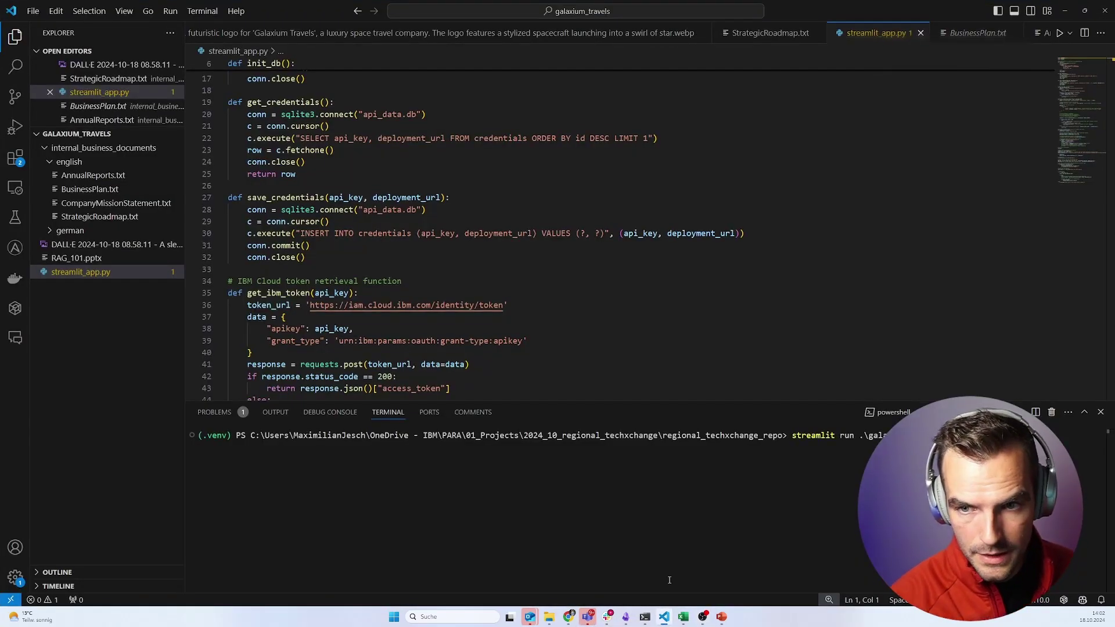
pyautogui.press('Return')
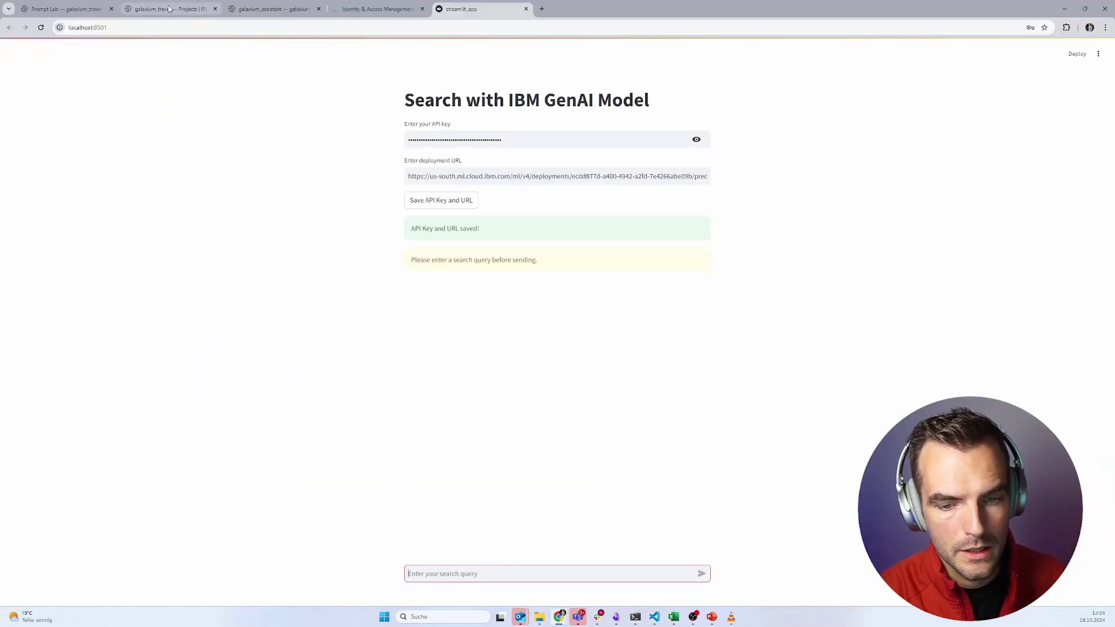
pyautogui.click(169, 9)
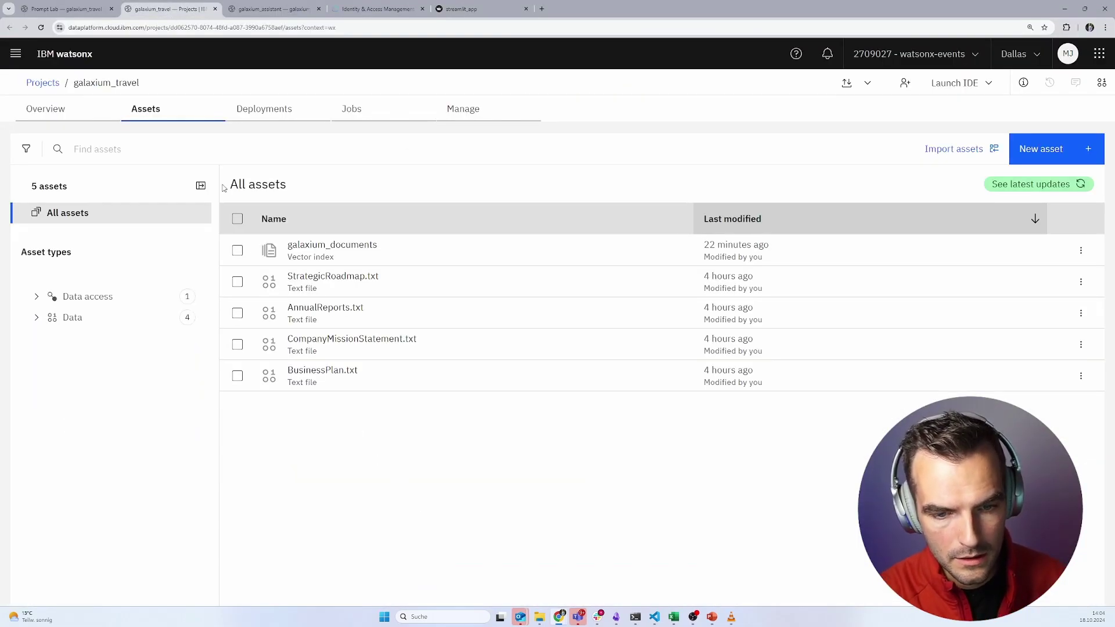
pyautogui.click(273, 9)
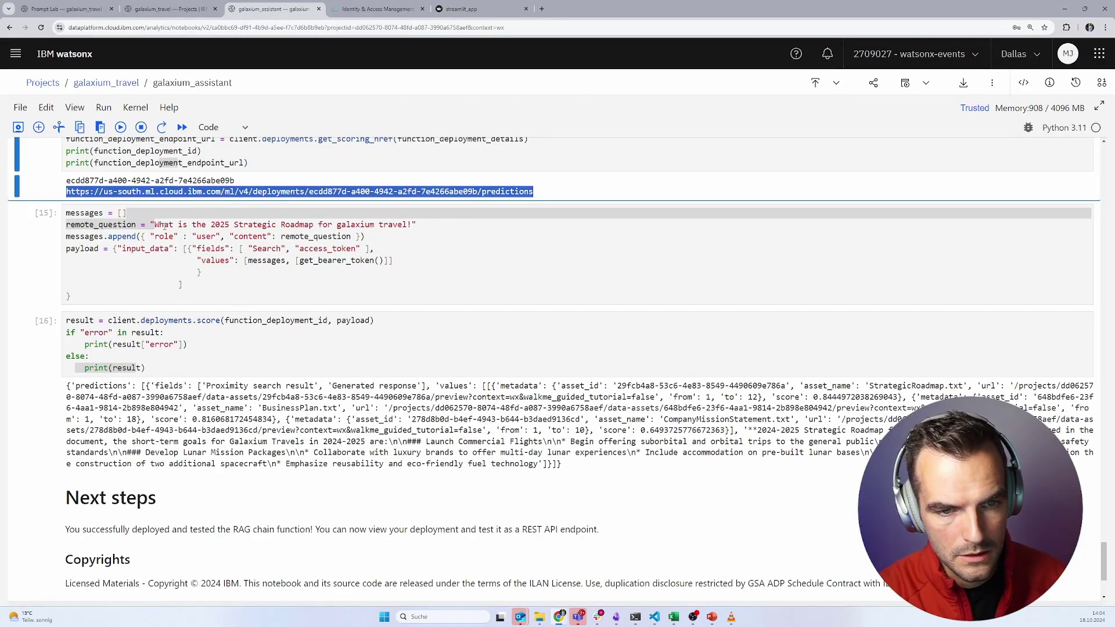
pyautogui.click(157, 225)
pyautogui.moveTo(154, 225); pyautogui.dragTo(412, 225)
pyautogui.hotkey('ctrl', 'c')
# - Paste the 2025 Strategic Roadmap question into the Streamlit search box and send it
pyautogui.click(467, 9)
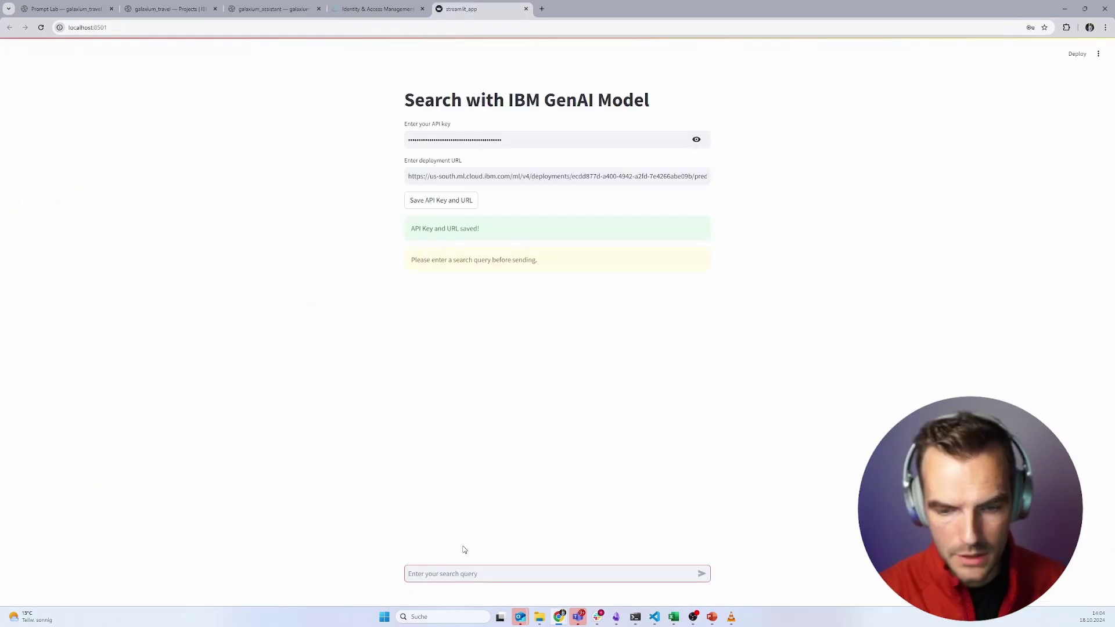
pyautogui.click(455, 574)
pyautogui.hotkey('ctrl', 'v')
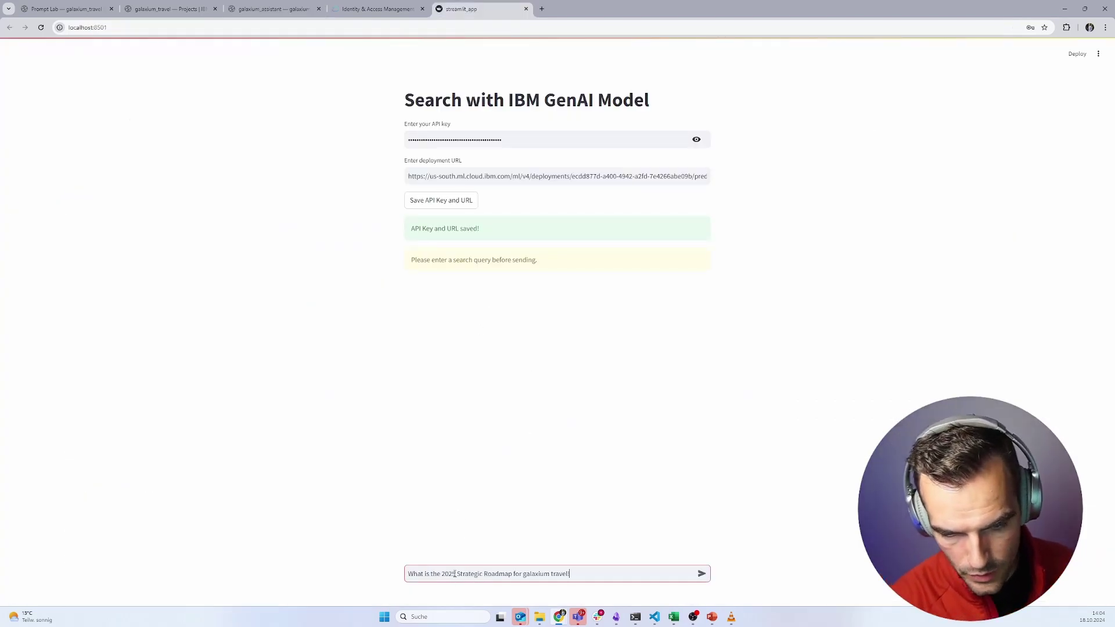
pyautogui.click(702, 575)
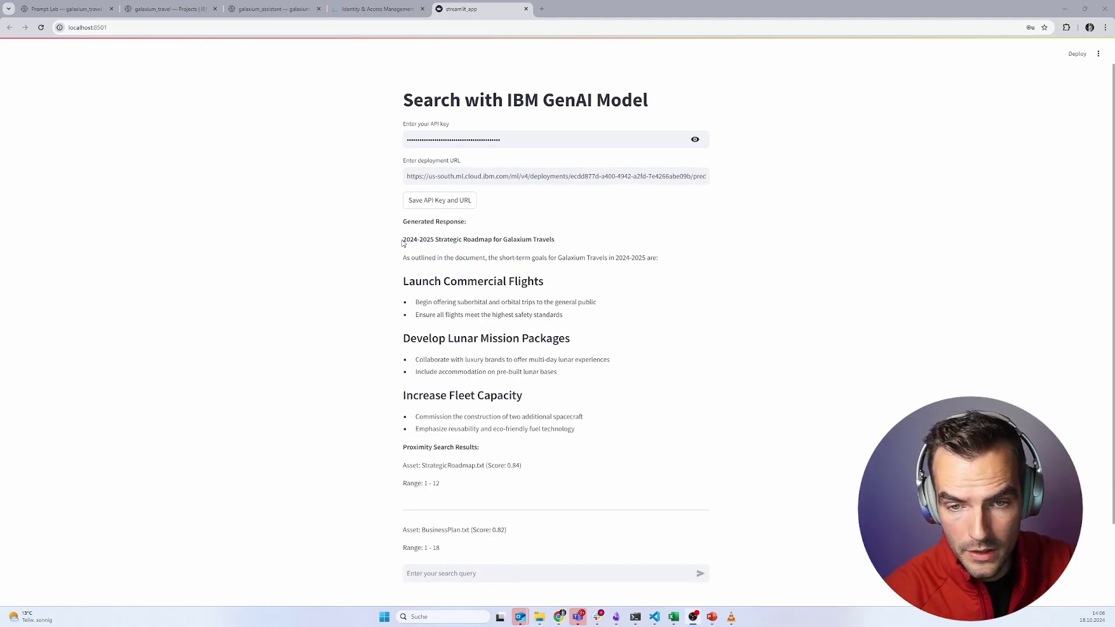
# - Read through the generated roadmap answer and its StrategicRoadmap.txt and BusinessPlan.txt proximity results
pyautogui.moveTo(404, 243); pyautogui.dragTo(455, 303)
pyautogui.click(456, 310)
pyautogui.scroll(-1, 456, 310)
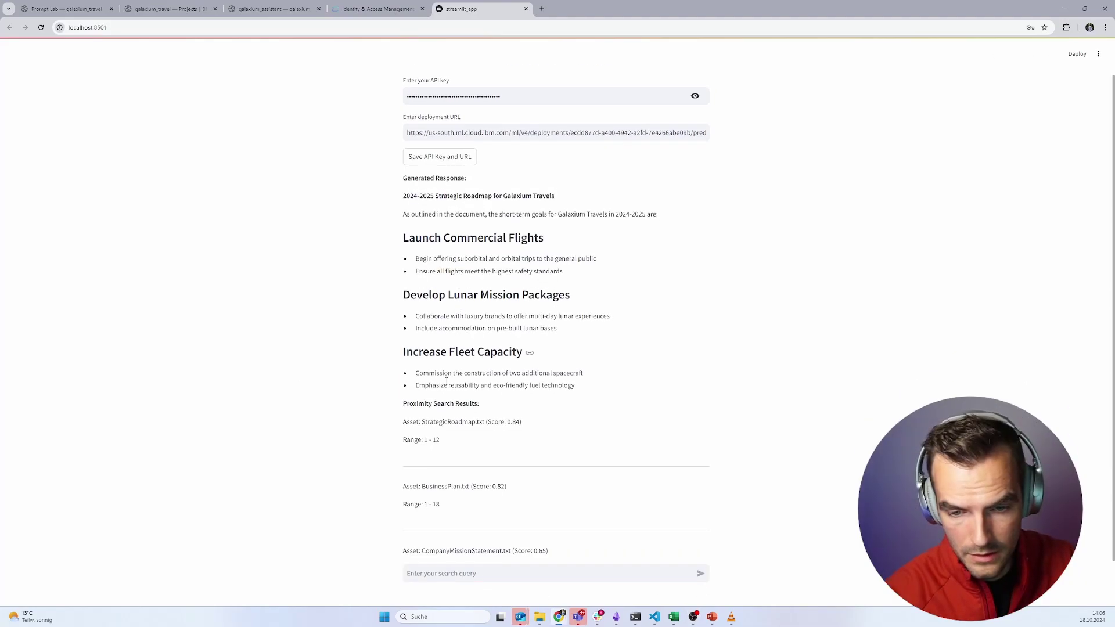
pyautogui.moveTo(408, 422); pyautogui.dragTo(414, 504)
pyautogui.click(415, 503)
pyautogui.scroll(-1, 414, 500)
pyautogui.scroll(2, 415, 501)
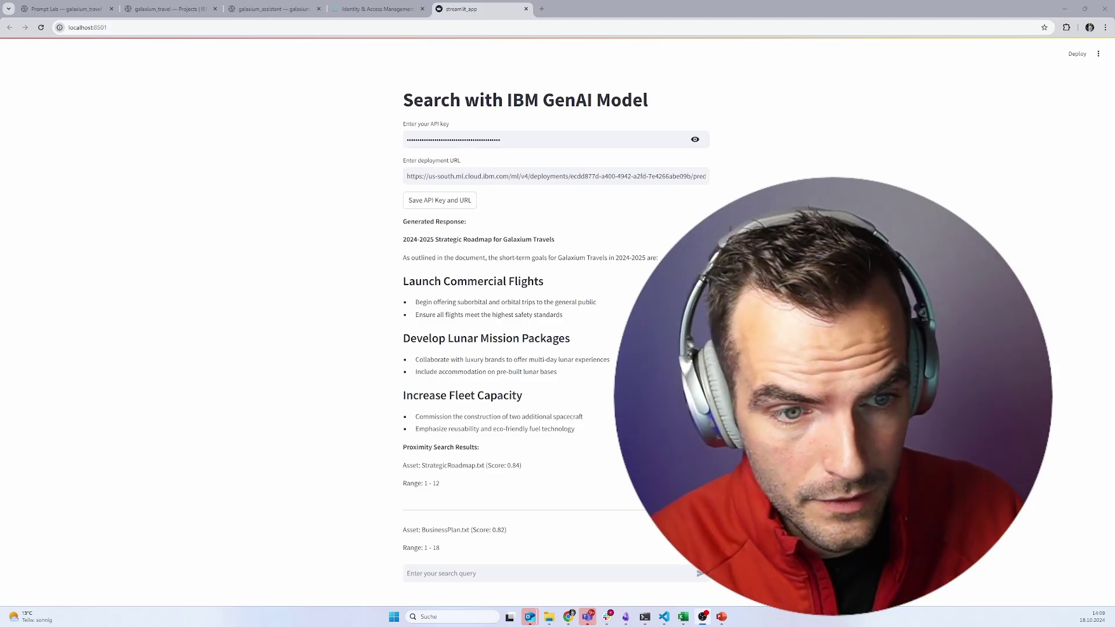
# - Switch from the Streamlit app to the PowerPoint slides with Alt+Tab
pyautogui.hotkey('alt', 'Tab')
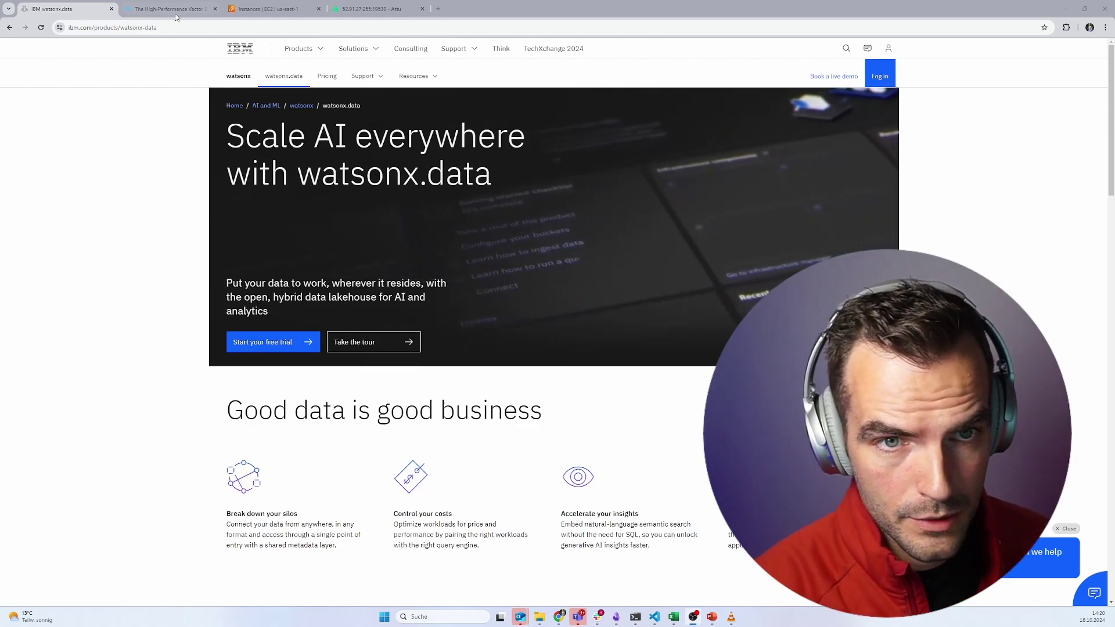
# - View the Milvus website and the enlarged AWS EC2 instances list, then return to Prompt Lab
pyautogui.hotkey('ctrl', 'Tab')
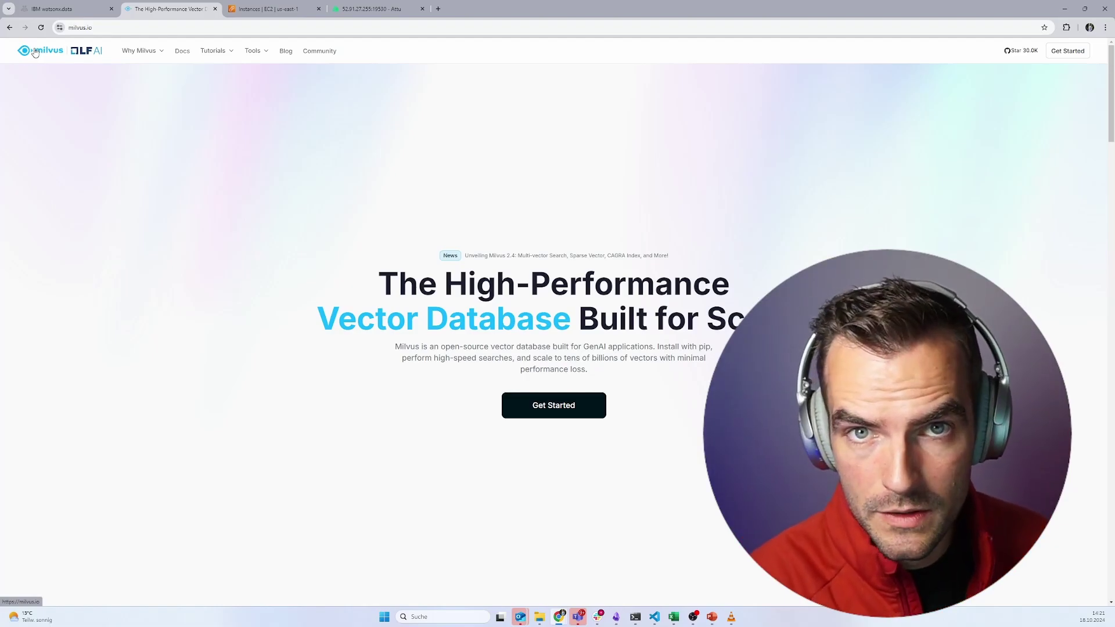
pyautogui.click(267, 9)
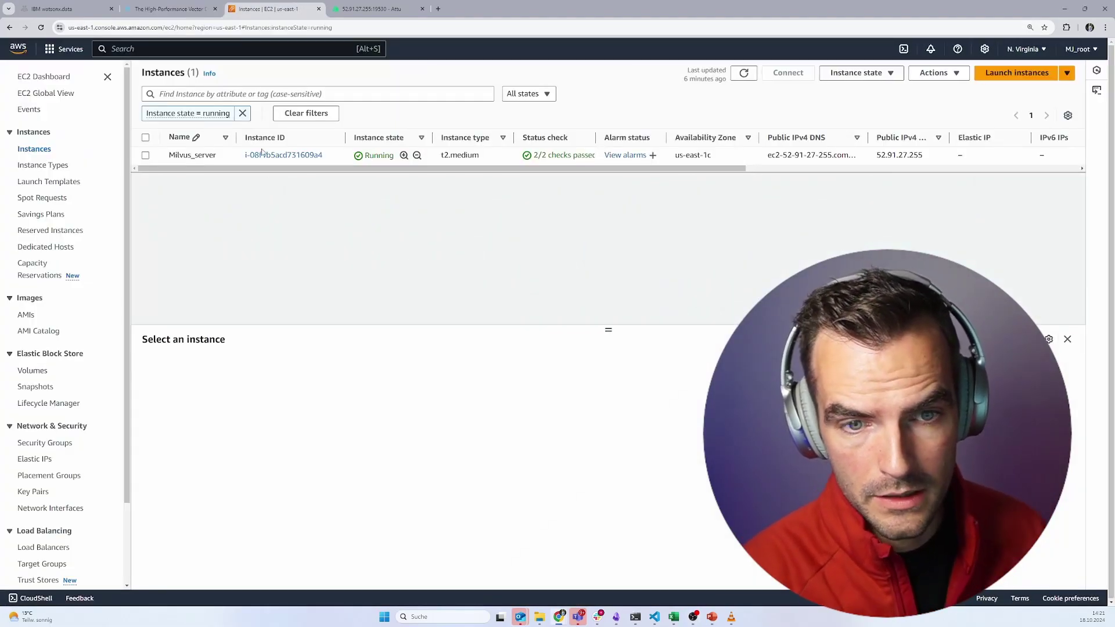
pyautogui.hotkey('ctrl', '+')
pyautogui.hotkey('ctrl', '+')
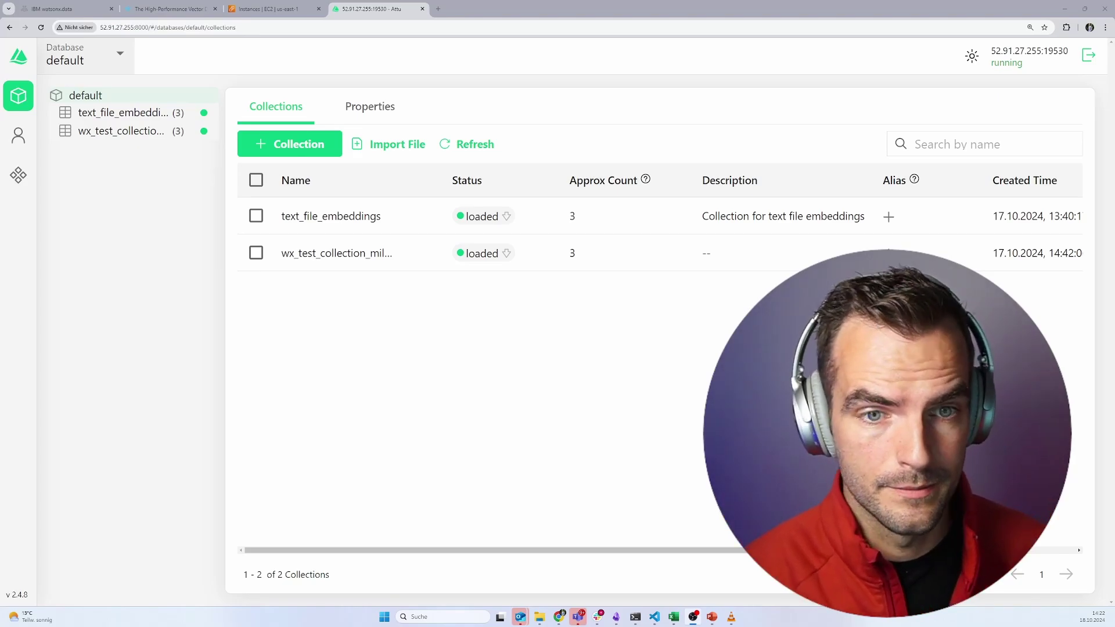
pyautogui.hotkey('alt', 'Tab')
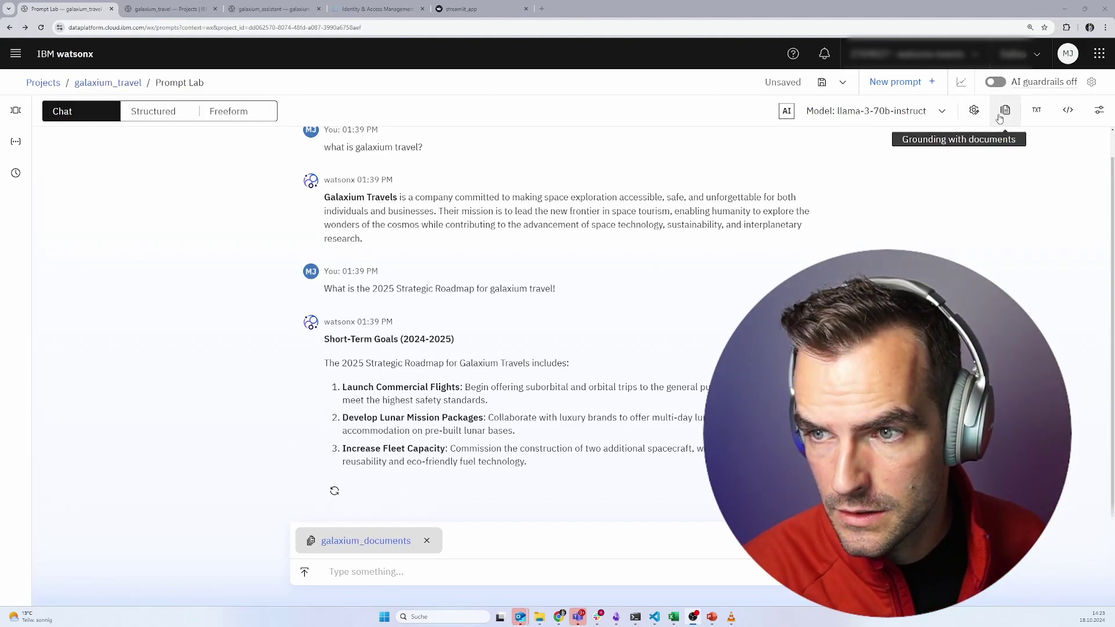
# - Clear the Prompt Lab chat in the grounding settings and choose New vector index
pyautogui.click(999, 116)
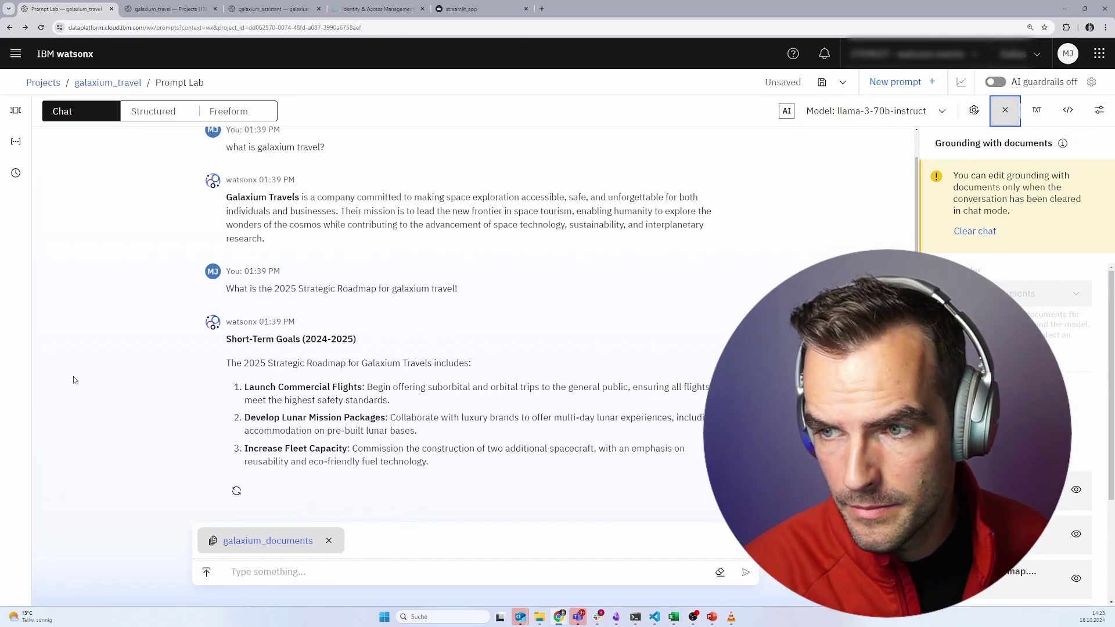
pyautogui.moveTo(727, 624)
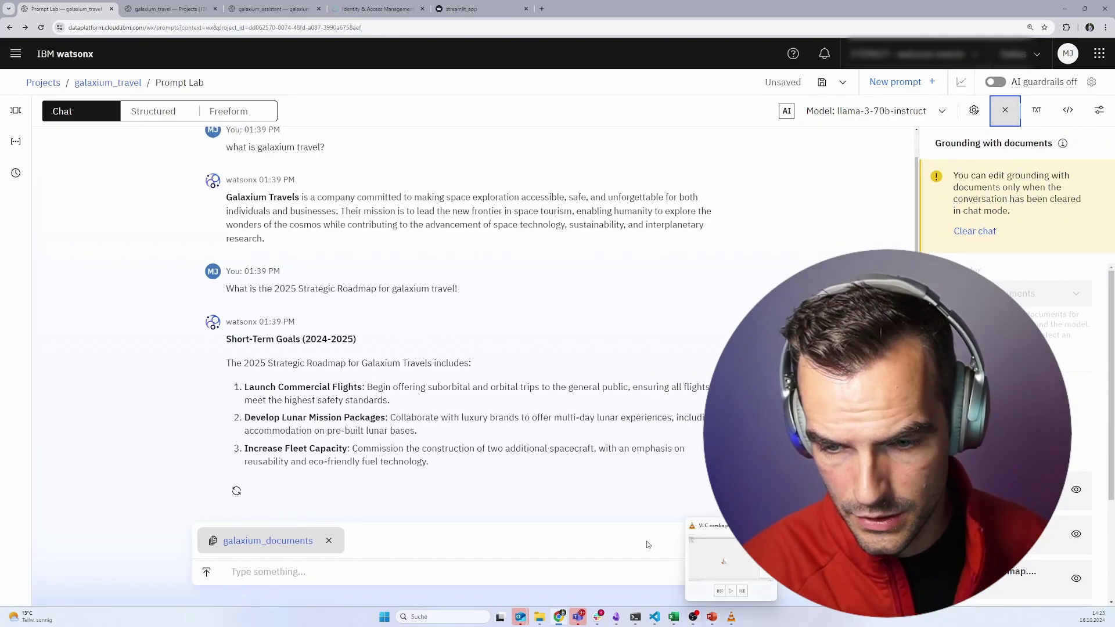
pyautogui.click(974, 231)
pyautogui.click(995, 198)
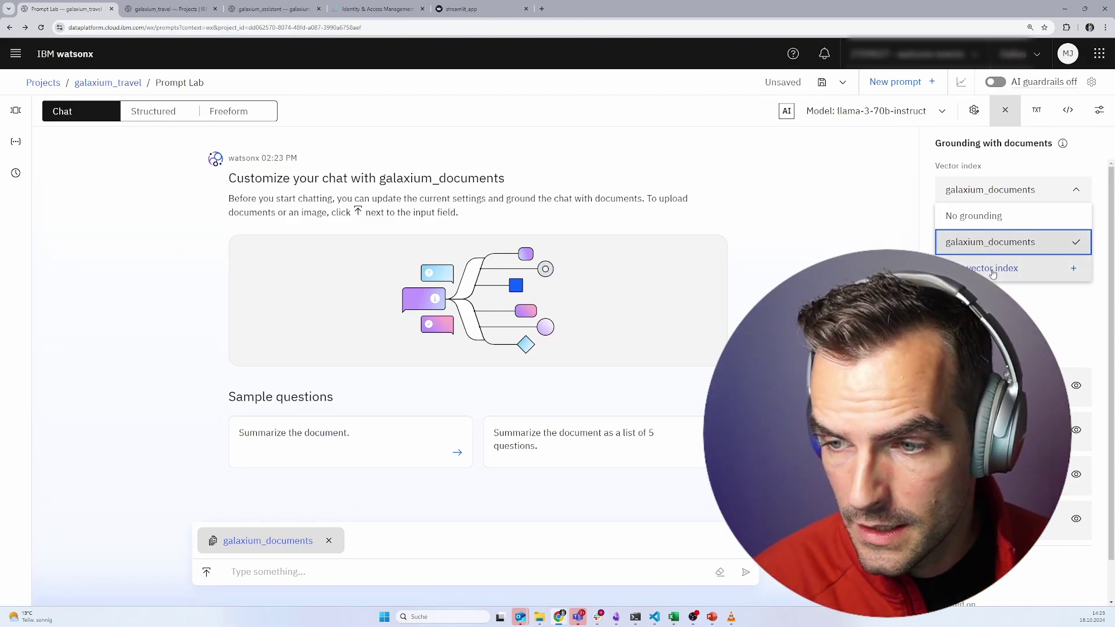
pyautogui.click(992, 270)
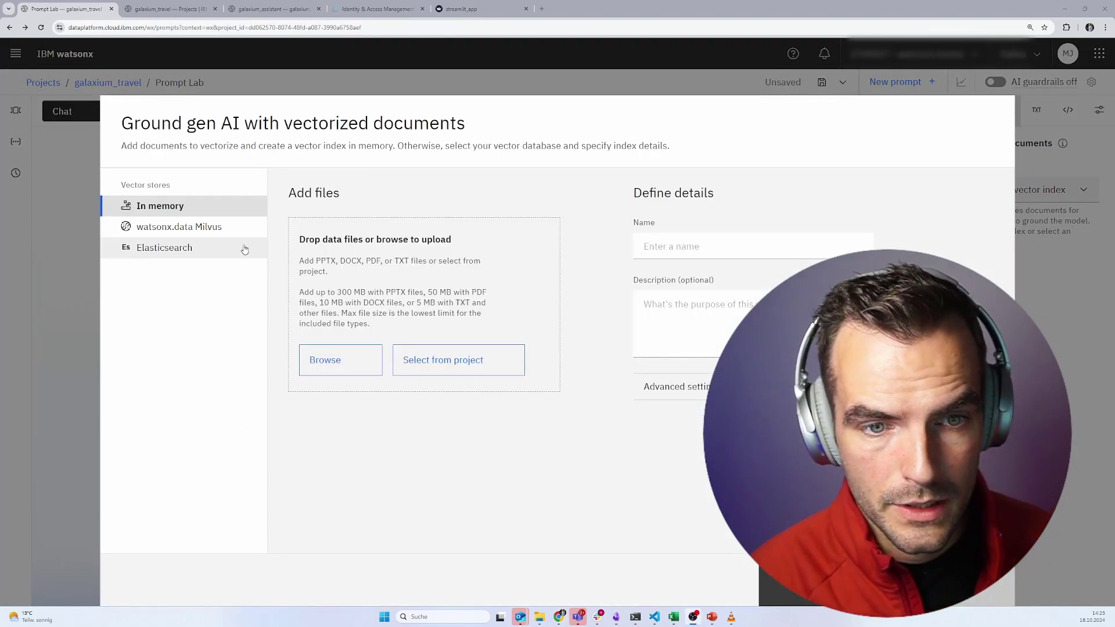
# - Start a watsonx.data Milvus connection named 'miluus_ec2_instance' with port 19530 and database default
pyautogui.click(218, 227)
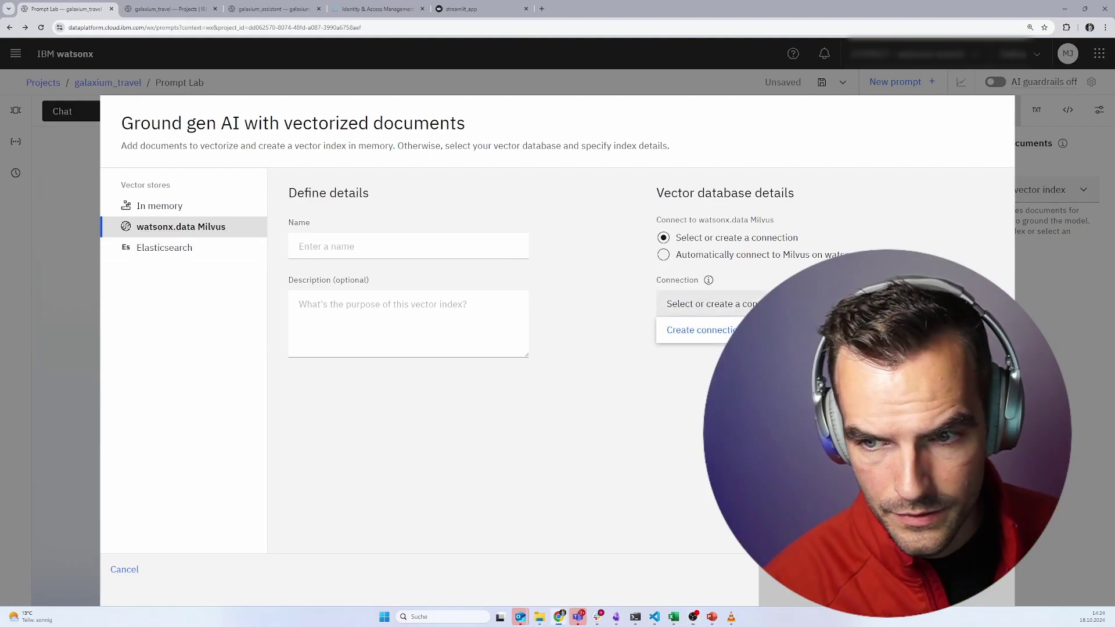
pyautogui.click(700, 330)
pyautogui.click(344, 295)
pyautogui.write('miluus_ec2_instance')
pyautogui.scroll(-3, 401, 398)
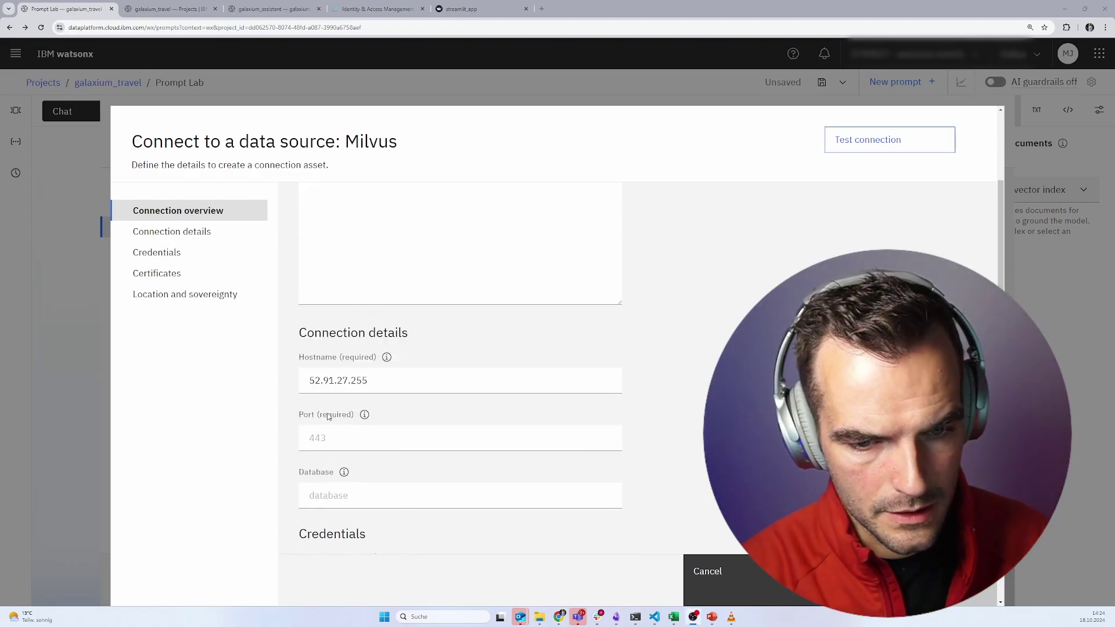
pyautogui.click(328, 432)
pyautogui.write('19530')
pyautogui.scroll(-1, 410, 488)
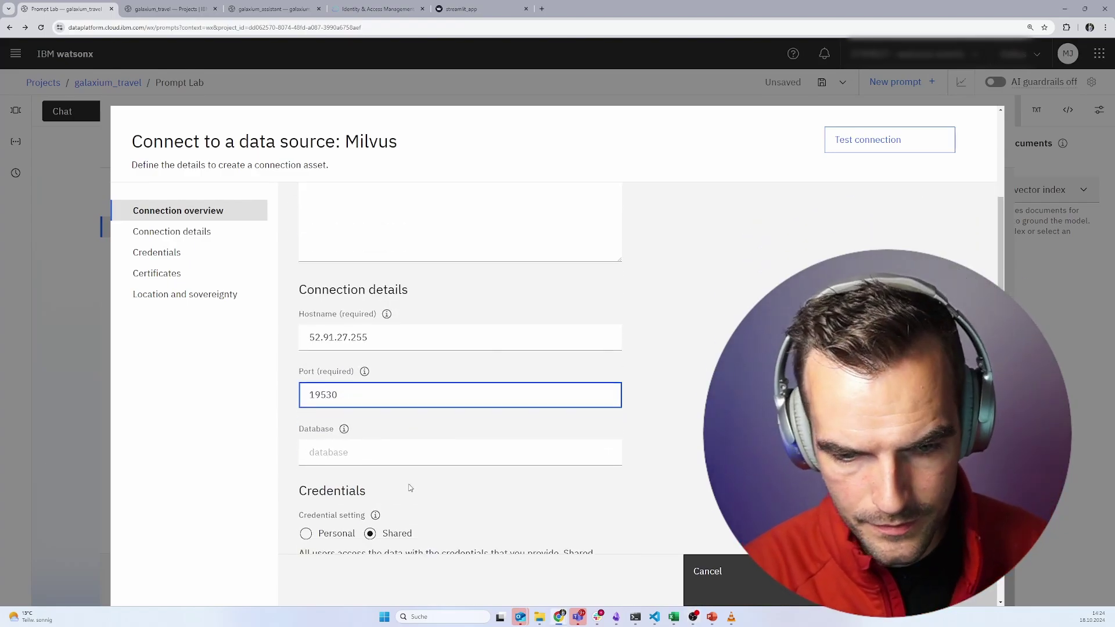
pyautogui.scroll(-1, 410, 487)
pyautogui.click(352, 405)
pyautogui.write('defa')
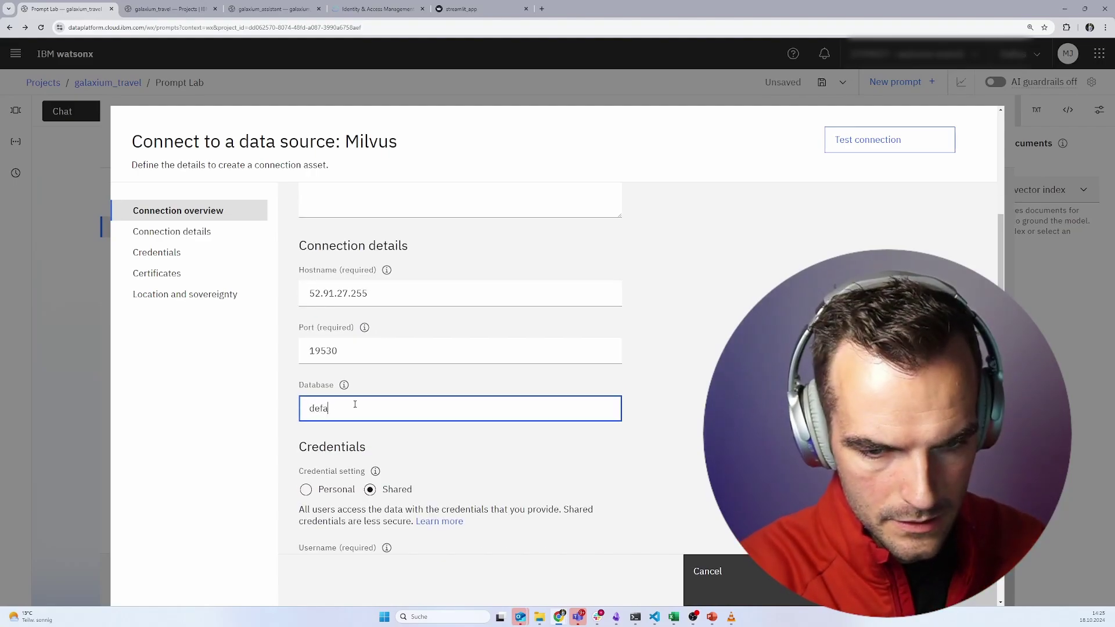
pyautogui.write('ult')
# - Enter the connection username and password, disable SSL, test the connection, and create it
pyautogui.scroll(-2, 353, 404)
pyautogui.click(342, 477)
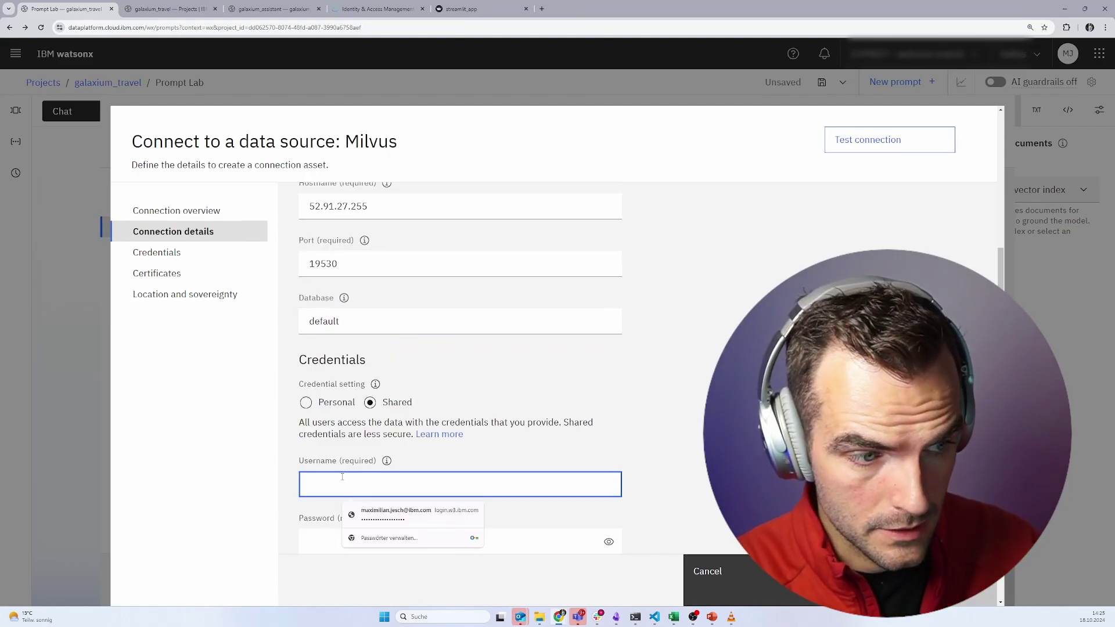
pyautogui.write('asdf')
pyautogui.click(337, 528)
pyautogui.write('asdf')
pyautogui.scroll(-1, 339, 523)
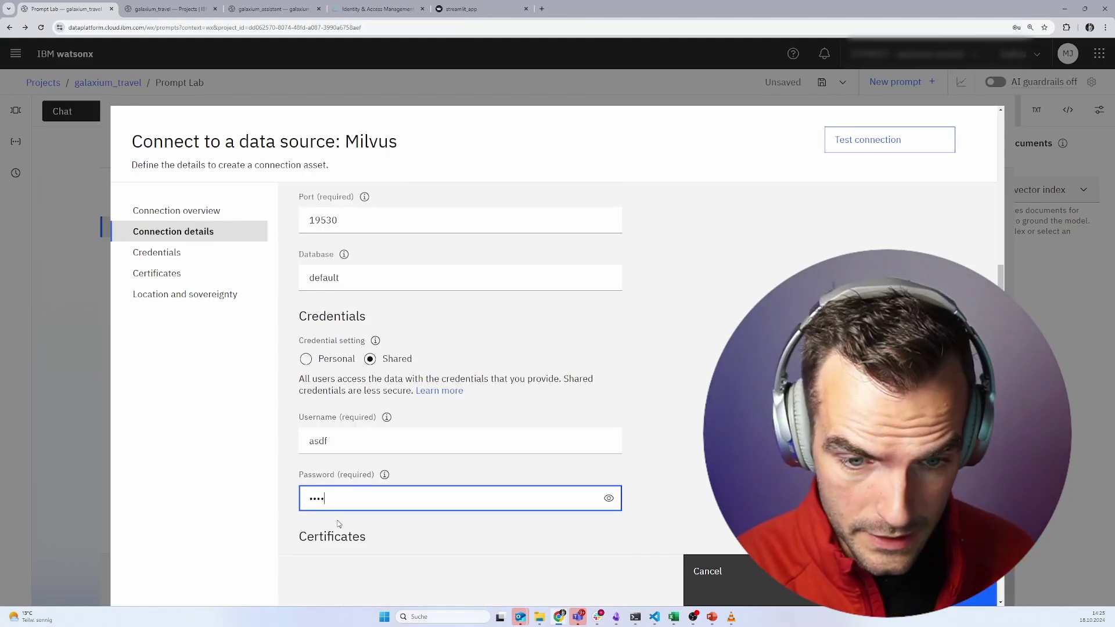
pyautogui.scroll(-2, 338, 519)
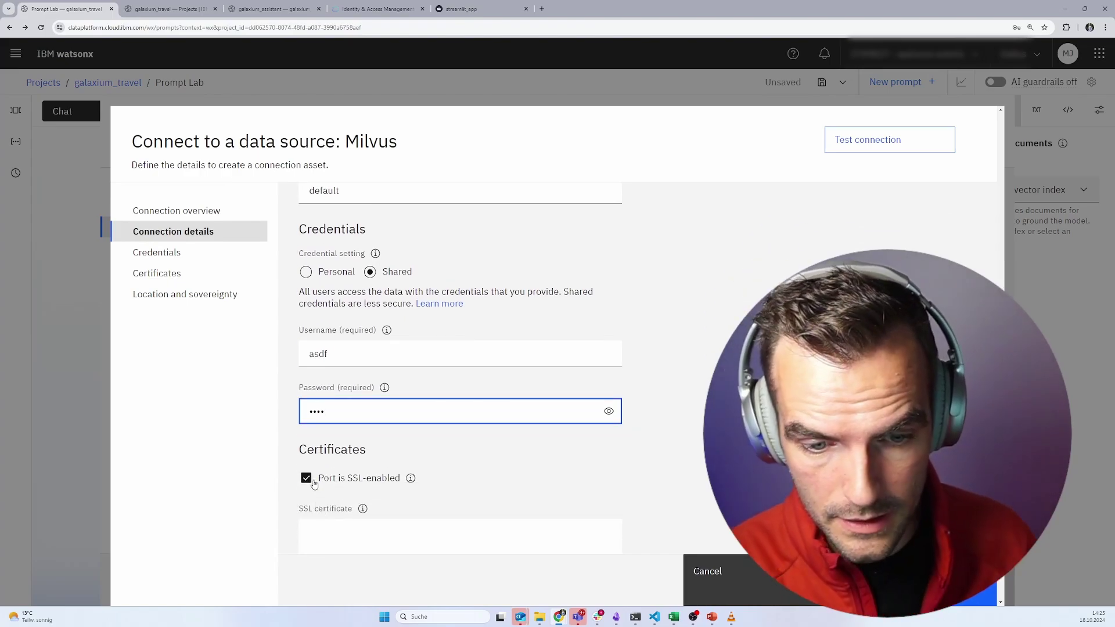
pyautogui.click(306, 479)
pyautogui.scroll(-1, 422, 488)
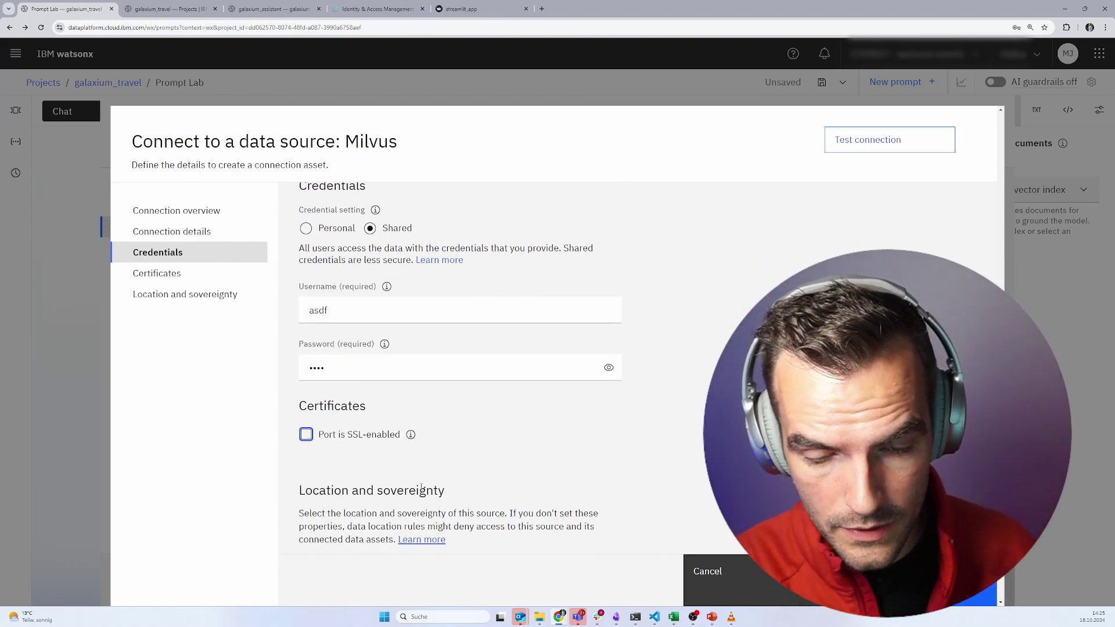
pyautogui.click(854, 142)
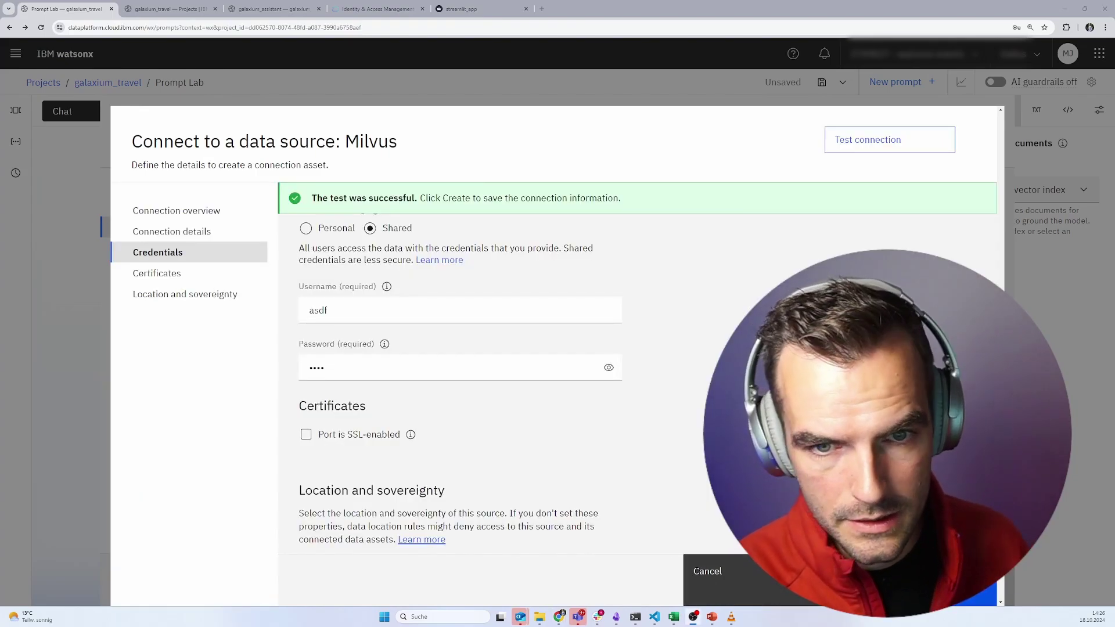
pyautogui.click(929, 586)
pyautogui.click(597, 433)
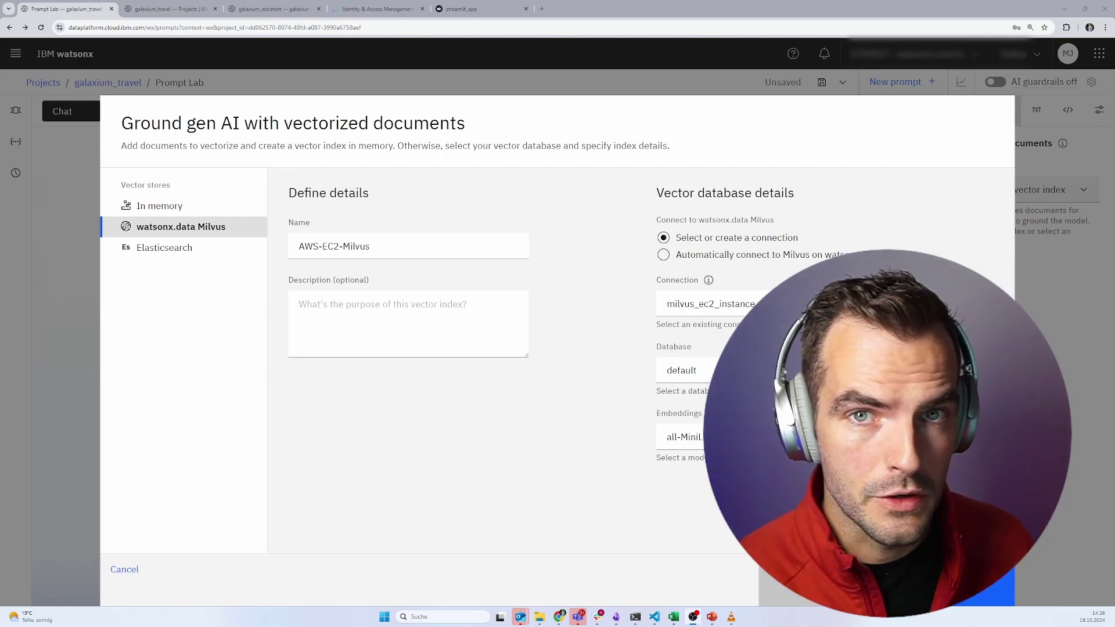
# - Create a new collection named galaxium_business_documents, keeping chunk size 2000 and overlap 200
pyautogui.click(987, 589)
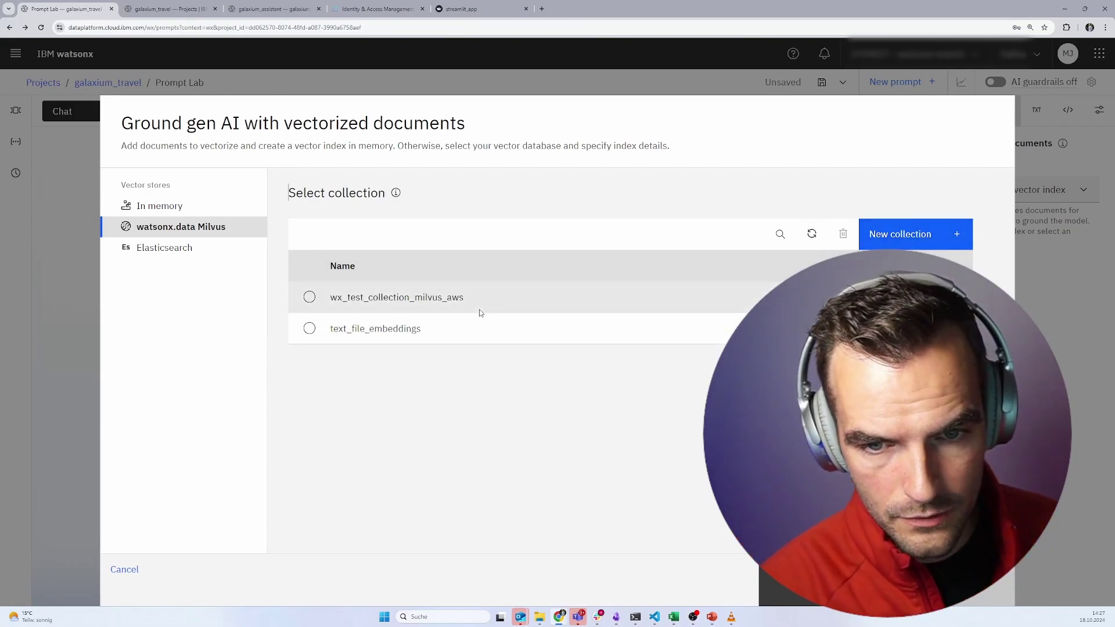
pyautogui.click(875, 233)
pyautogui.click(190, 248)
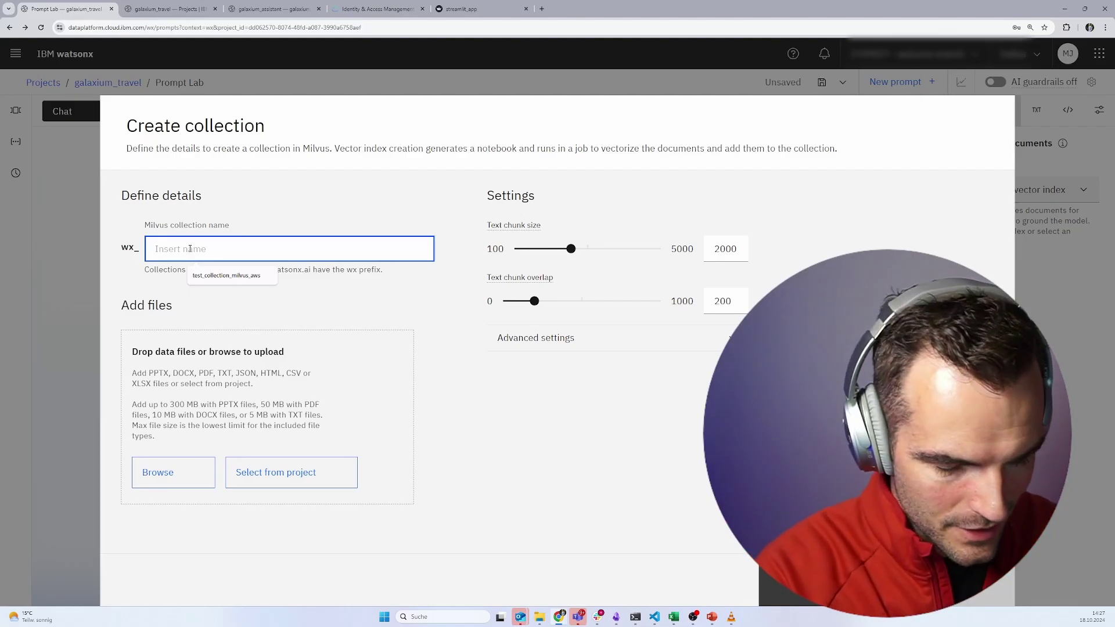
pyautogui.write('galaxium_businness_documents')
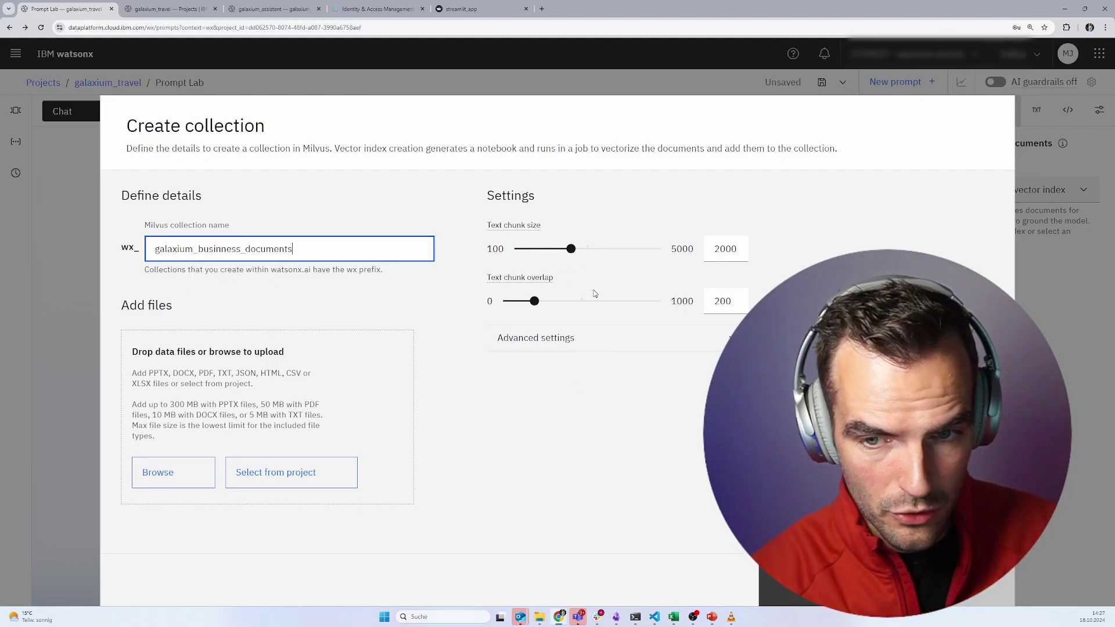
pyautogui.click(629, 346)
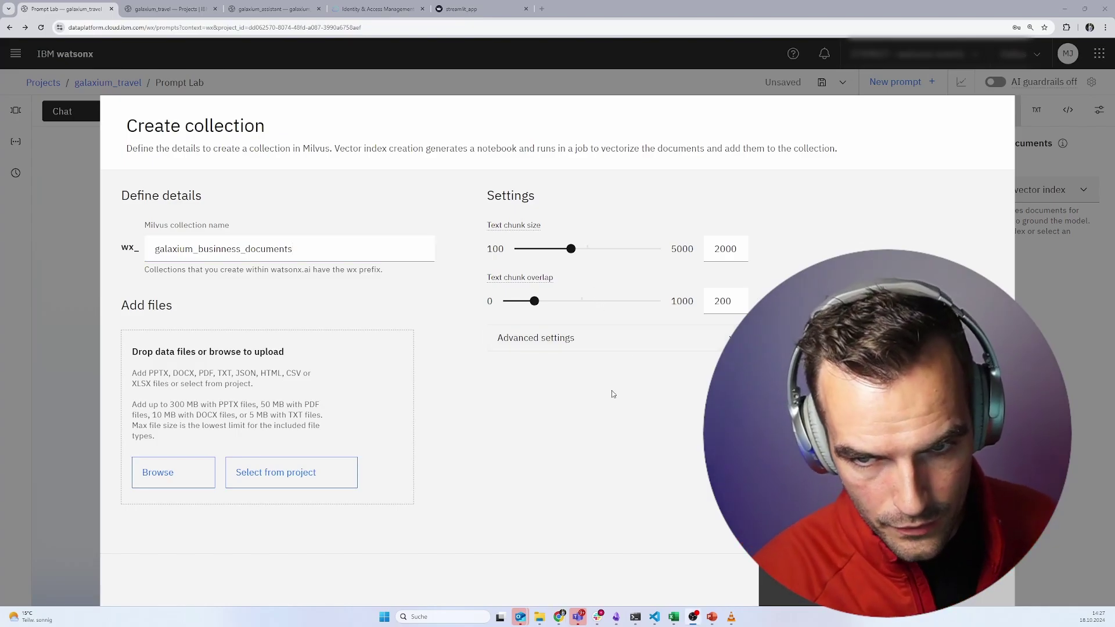
pyautogui.click(551, 339)
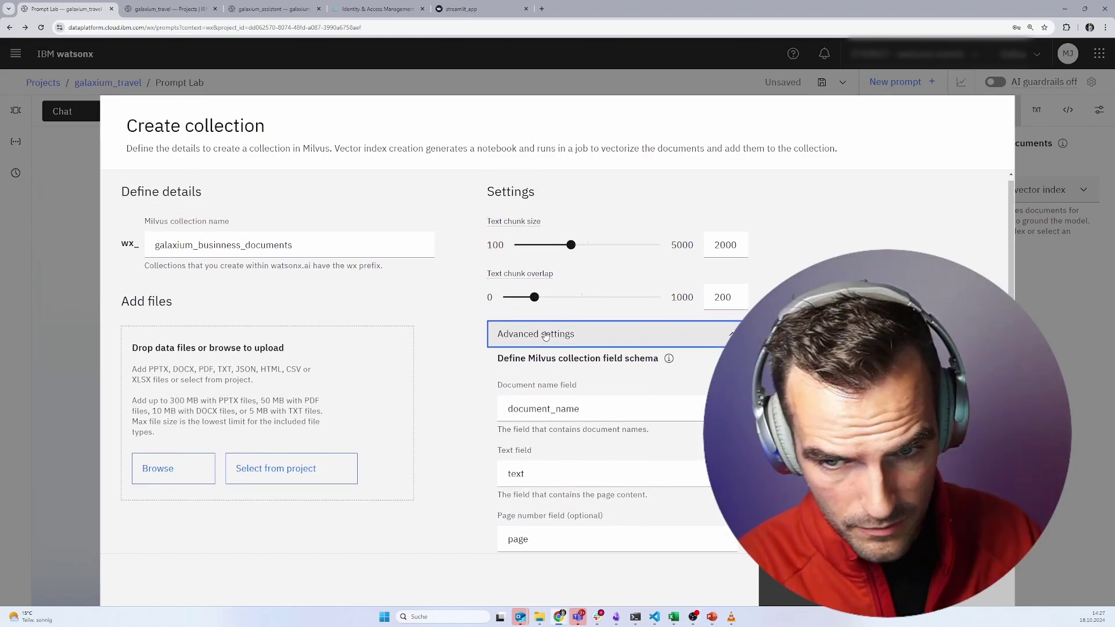
pyautogui.click(546, 334)
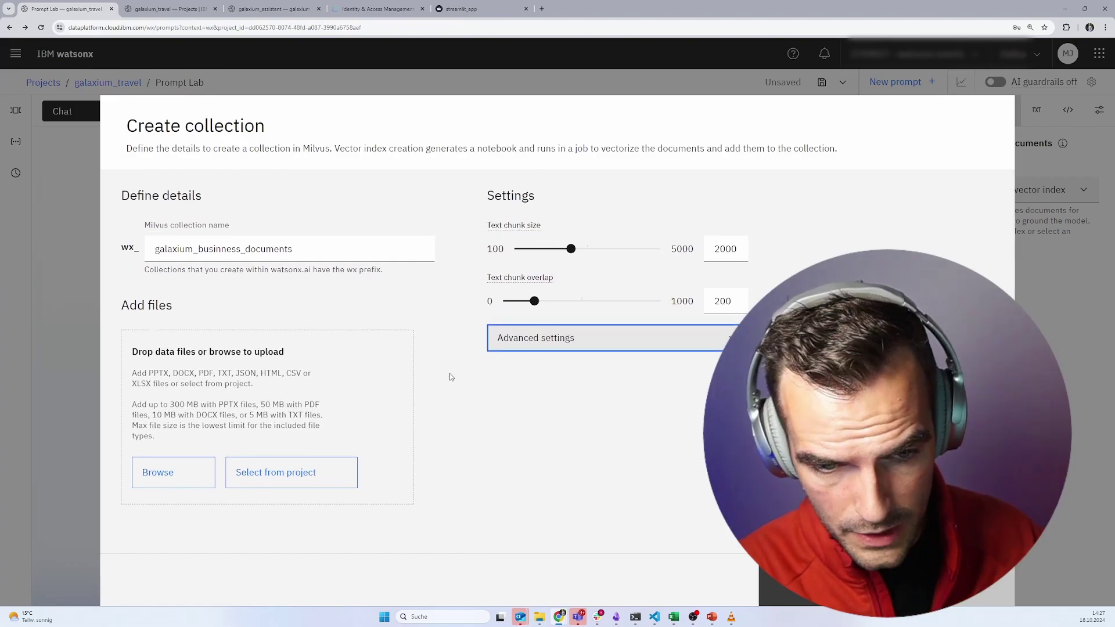
# - Create the collection from project data assets AnnualReports.txt, BusinessPlan.txt, CompanyMissionStatement.txt and StrategicRoadmap.txt
pyautogui.click(308, 477)
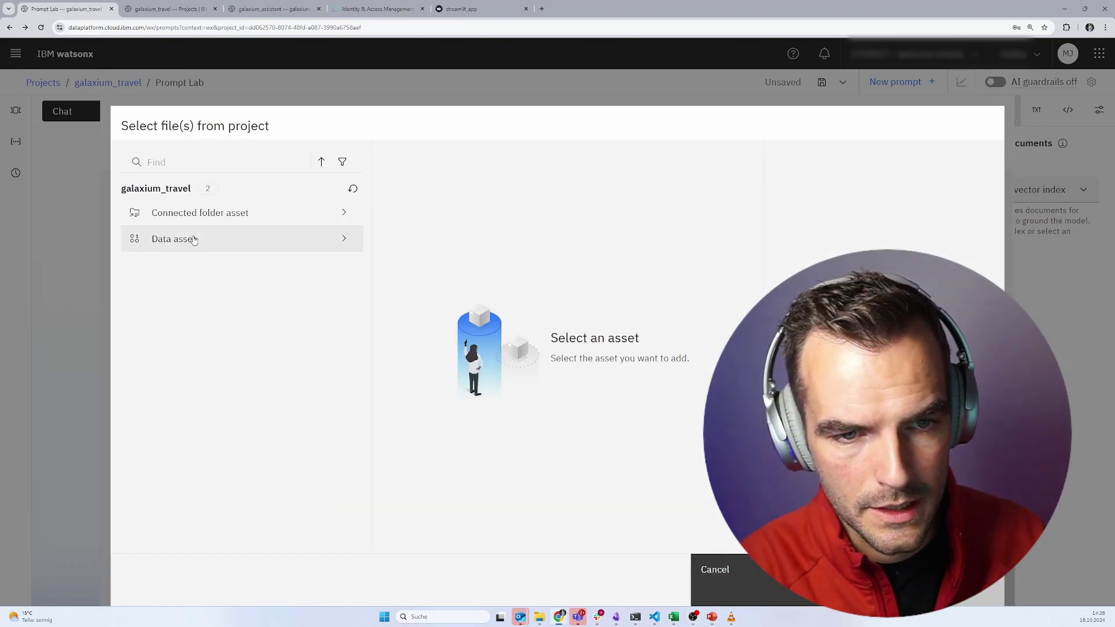
pyautogui.click(180, 244)
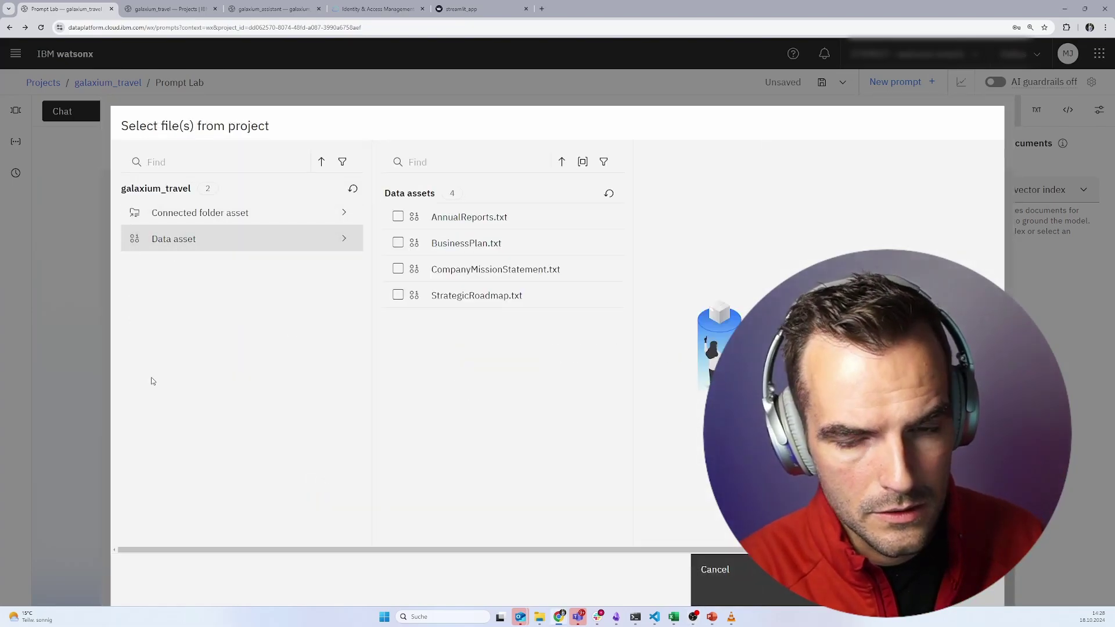
pyautogui.click(397, 216)
pyautogui.click(398, 243)
pyautogui.click(397, 269)
pyautogui.click(398, 295)
pyautogui.click(871, 580)
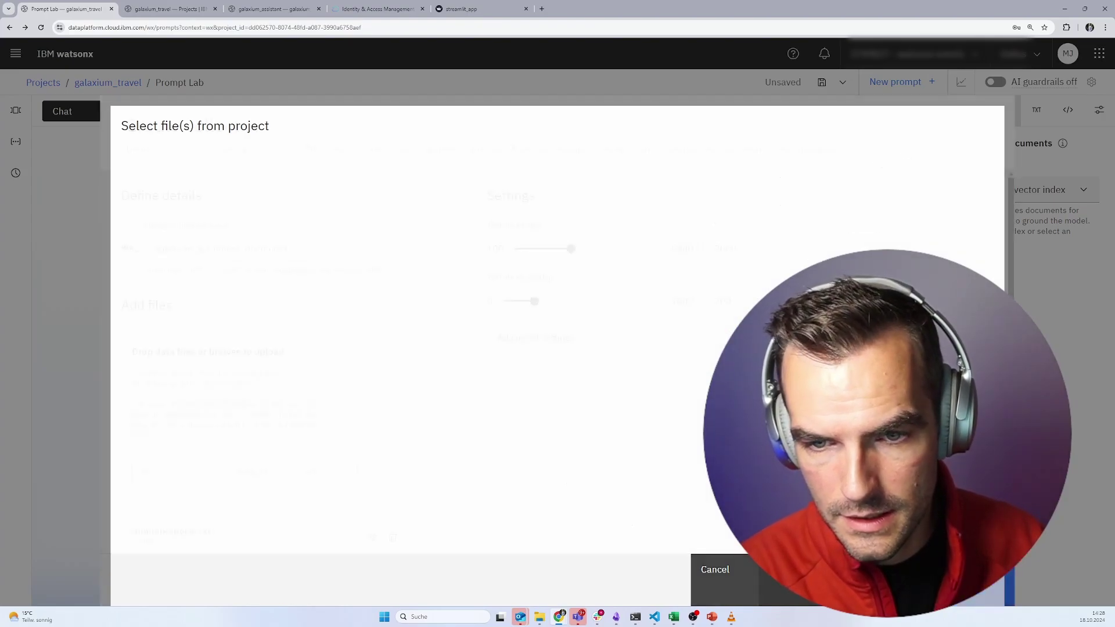
pyautogui.click(872, 583)
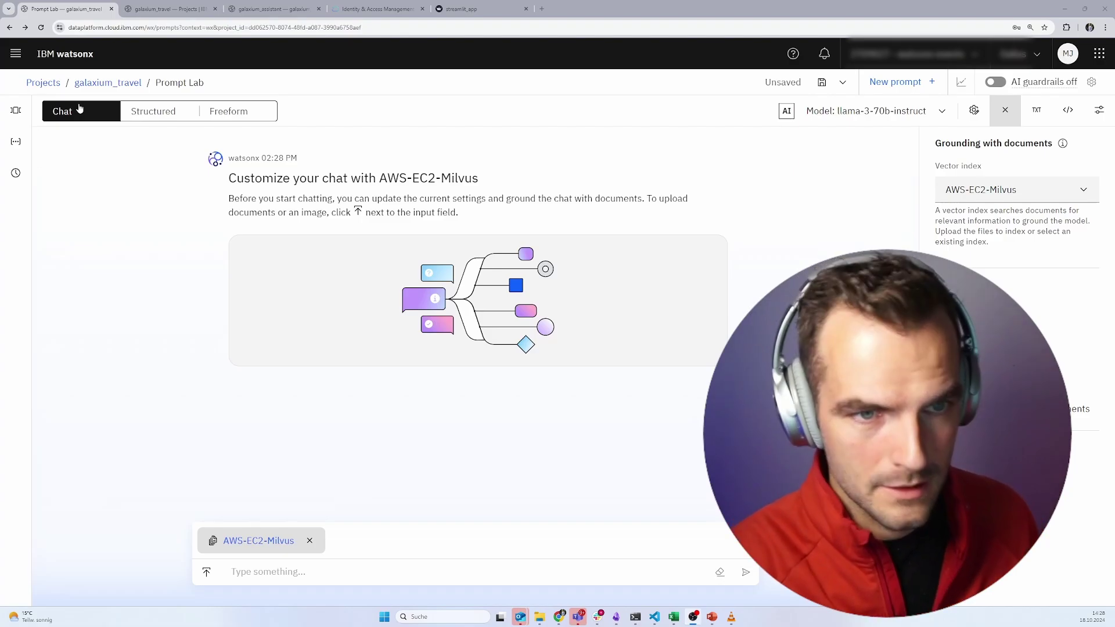
# - Open the AWS-EC2-Milvus build notebook from galaxium_travel assets and read through its vectorizing cells
pyautogui.click(100, 85)
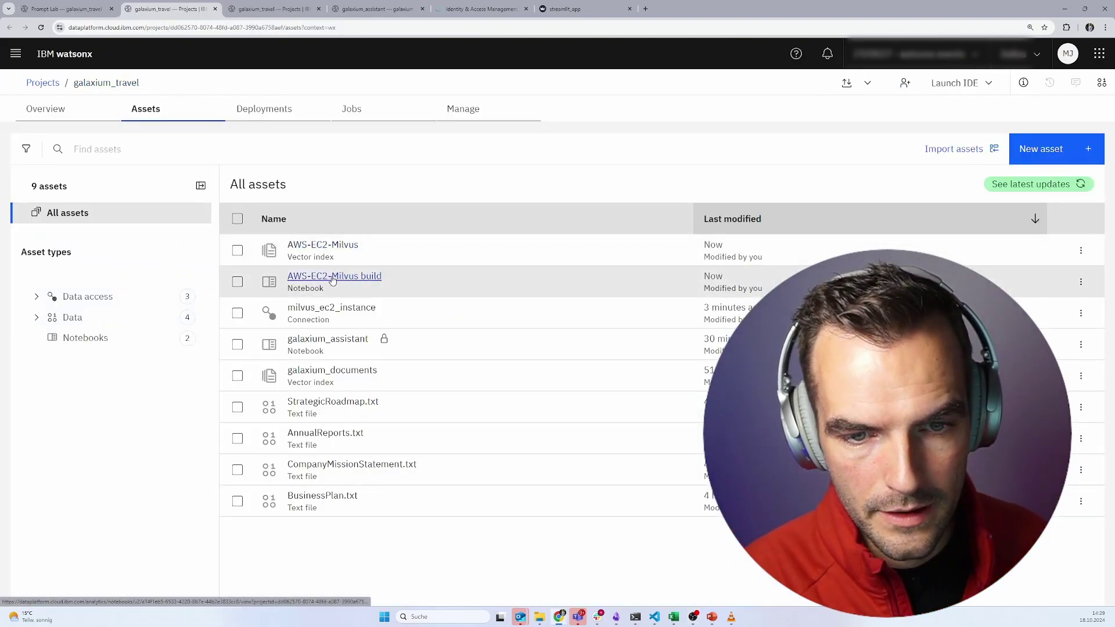
pyautogui.click(343, 281)
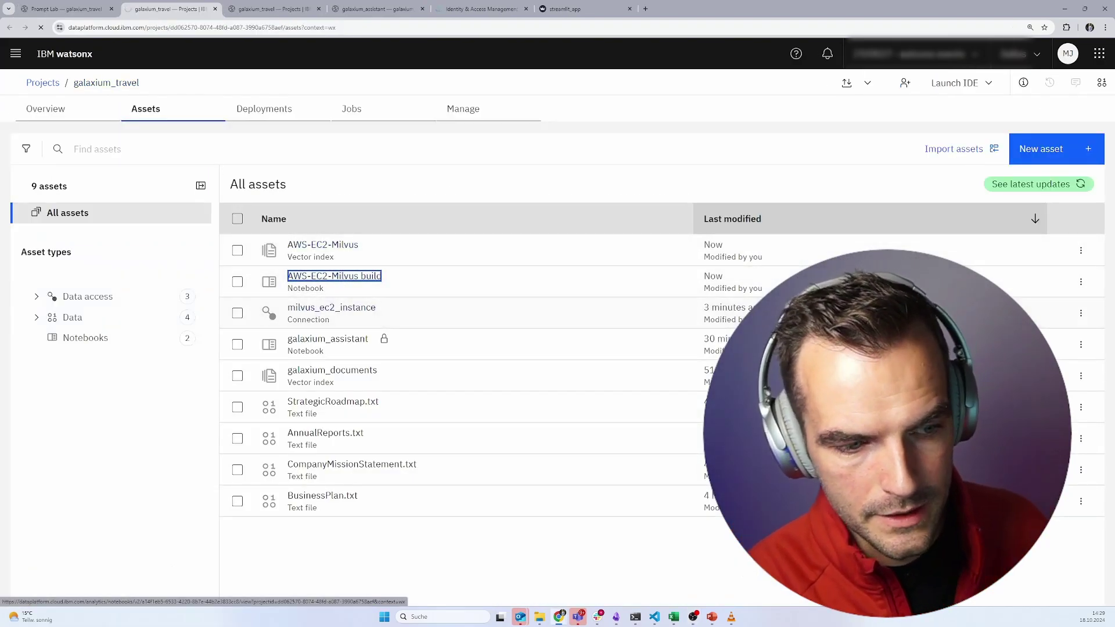
pyautogui.scroll(-5, 228, 386)
pyautogui.scroll(-5, 229, 401)
pyautogui.scroll(-3, 231, 401)
pyautogui.scroll(-2, 230, 400)
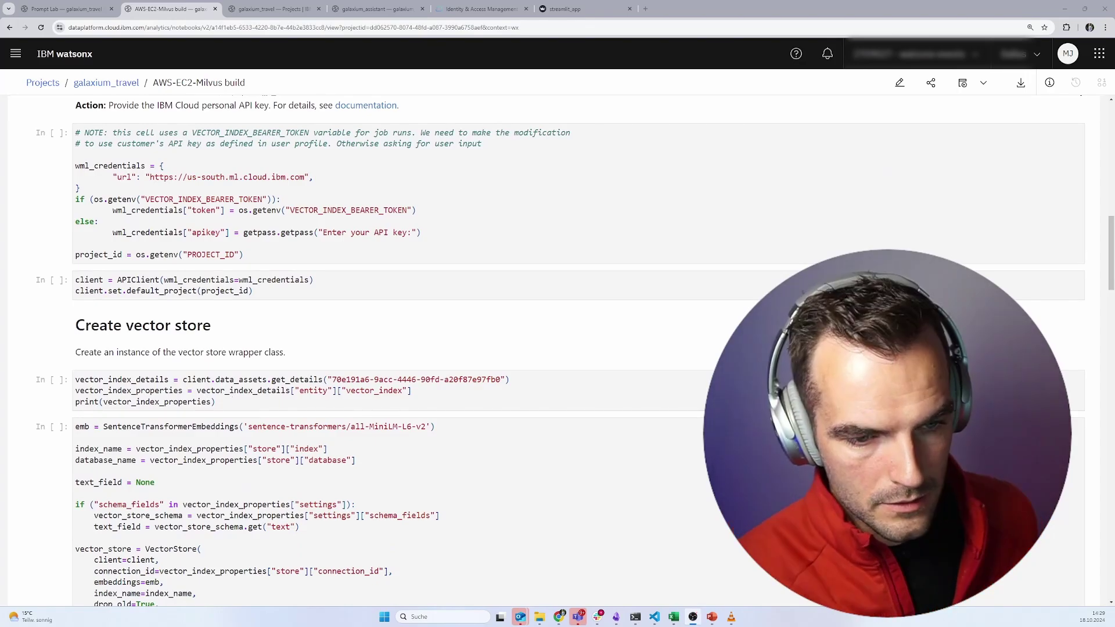
pyautogui.scroll(-4, 163, 478)
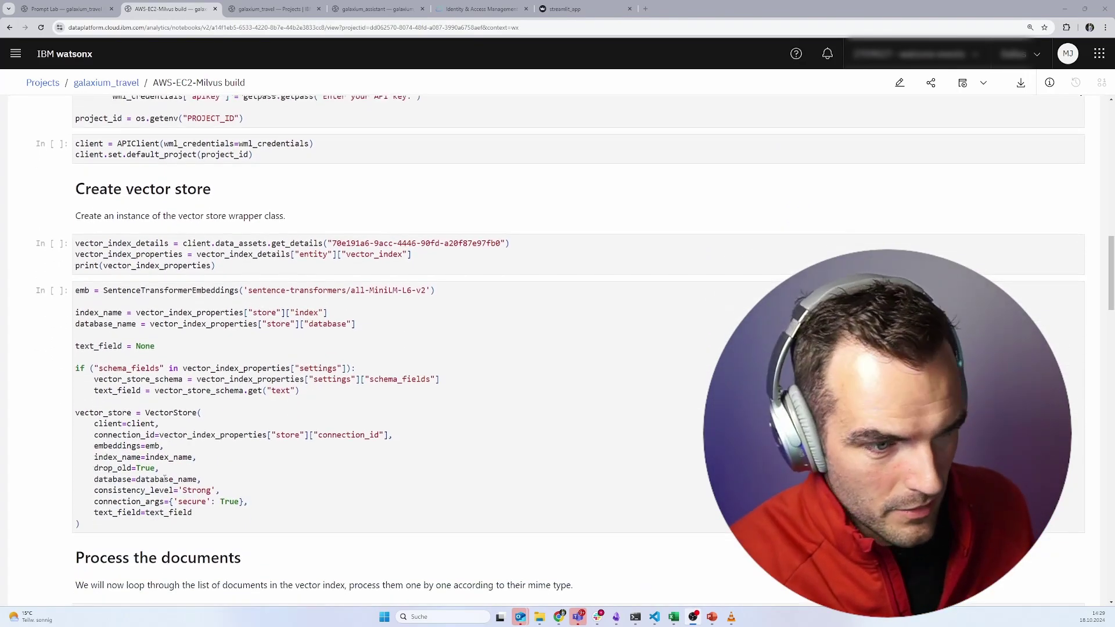
pyautogui.scroll(-6, 165, 478)
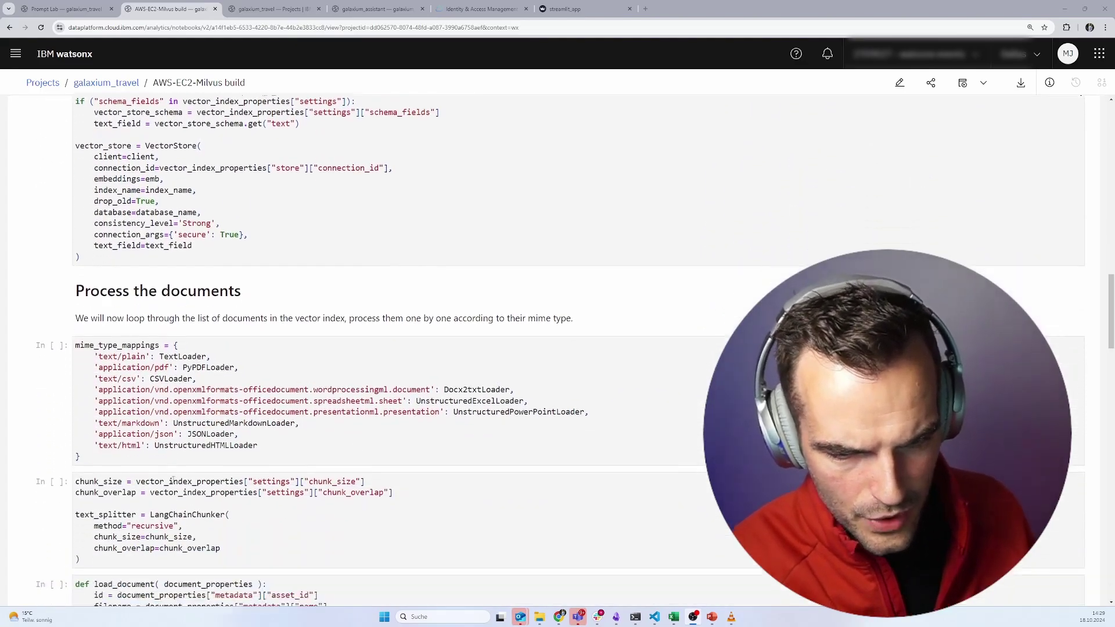
pyautogui.scroll(-4, 173, 481)
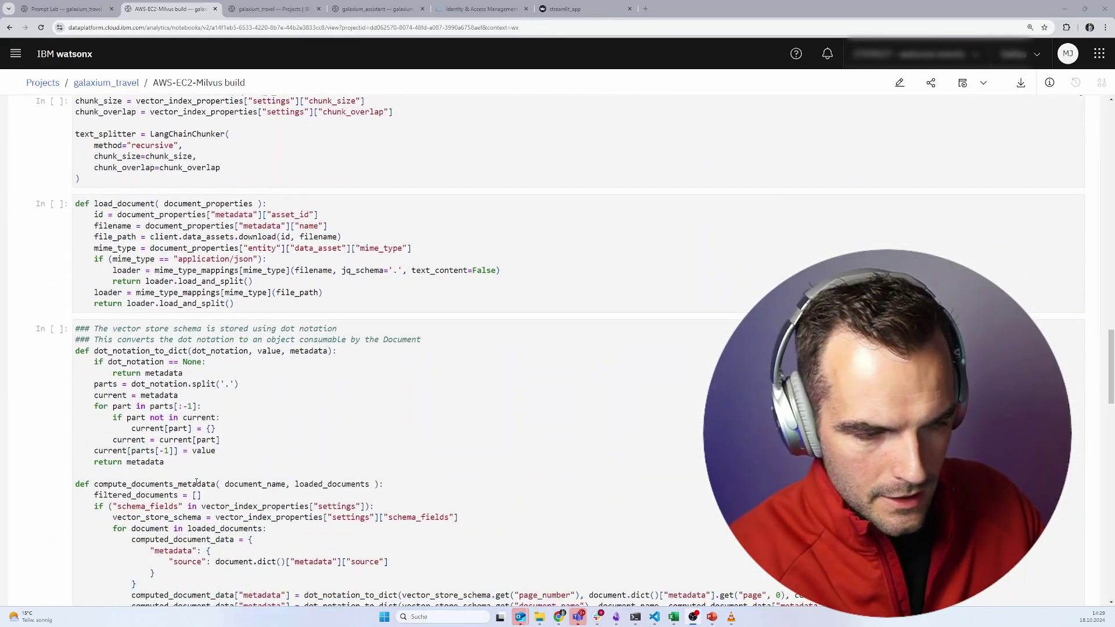
pyautogui.scroll(14, 190, 485)
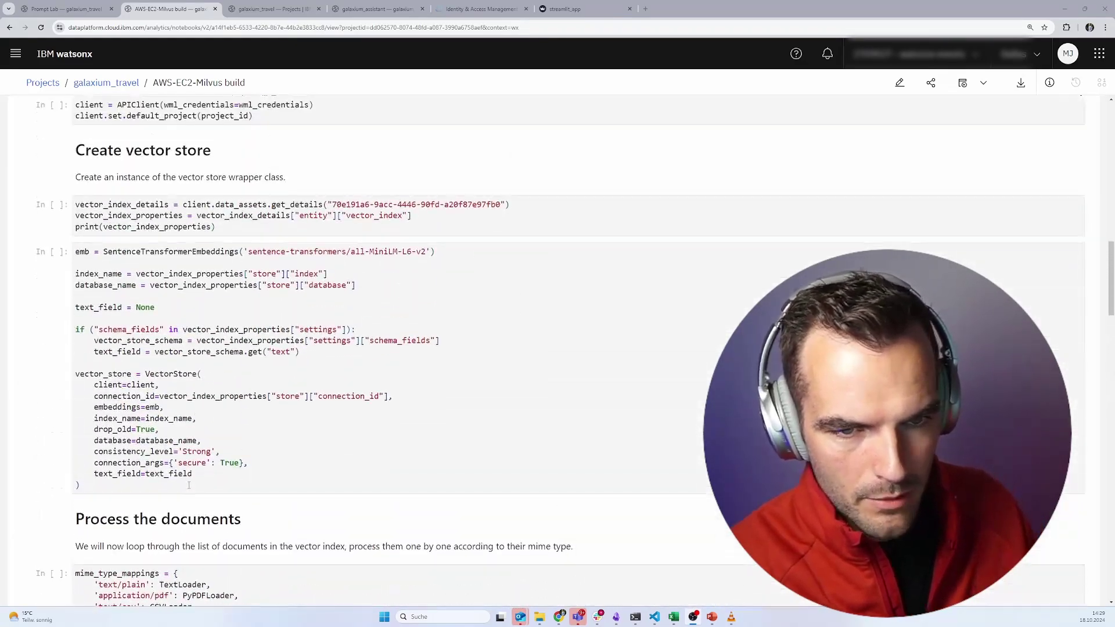
pyautogui.scroll(4, 189, 486)
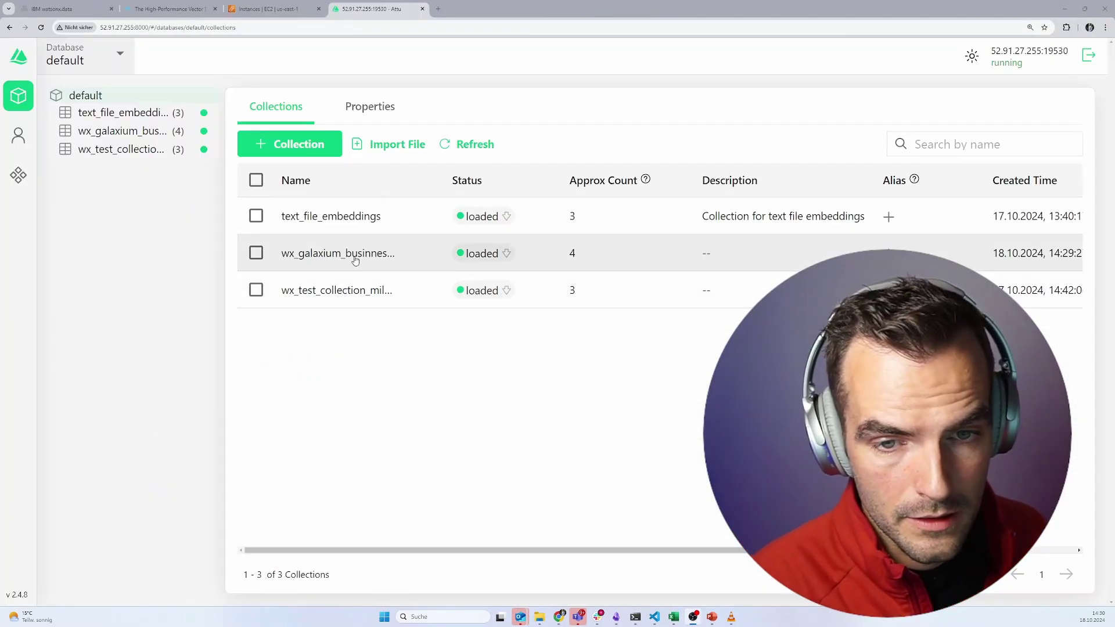
# - Inspect the wx_galaxium_businness_documents collection's schema and Vector Search, then return to its Overview
pyautogui.click(329, 257)
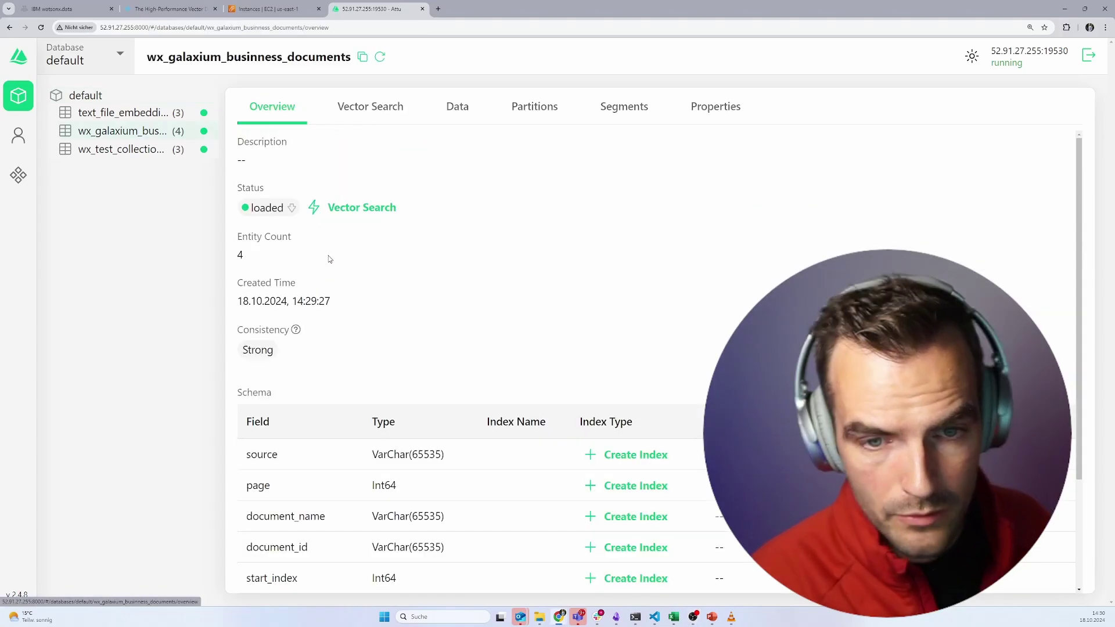
pyautogui.scroll(-3, 389, 452)
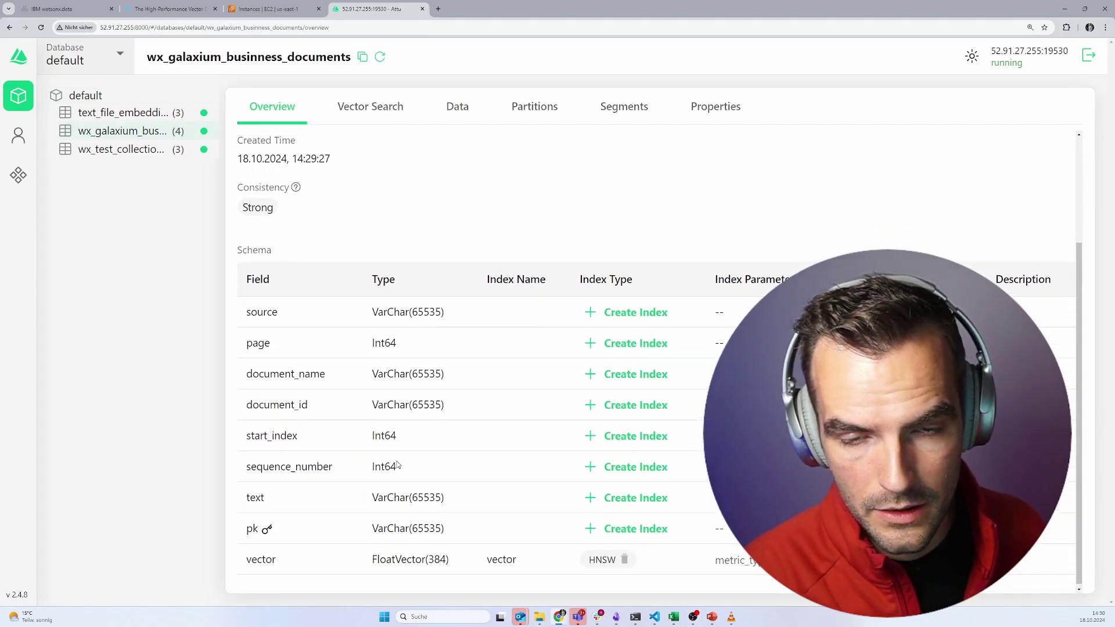
pyautogui.scroll(3, 349, 152)
pyautogui.click(381, 119)
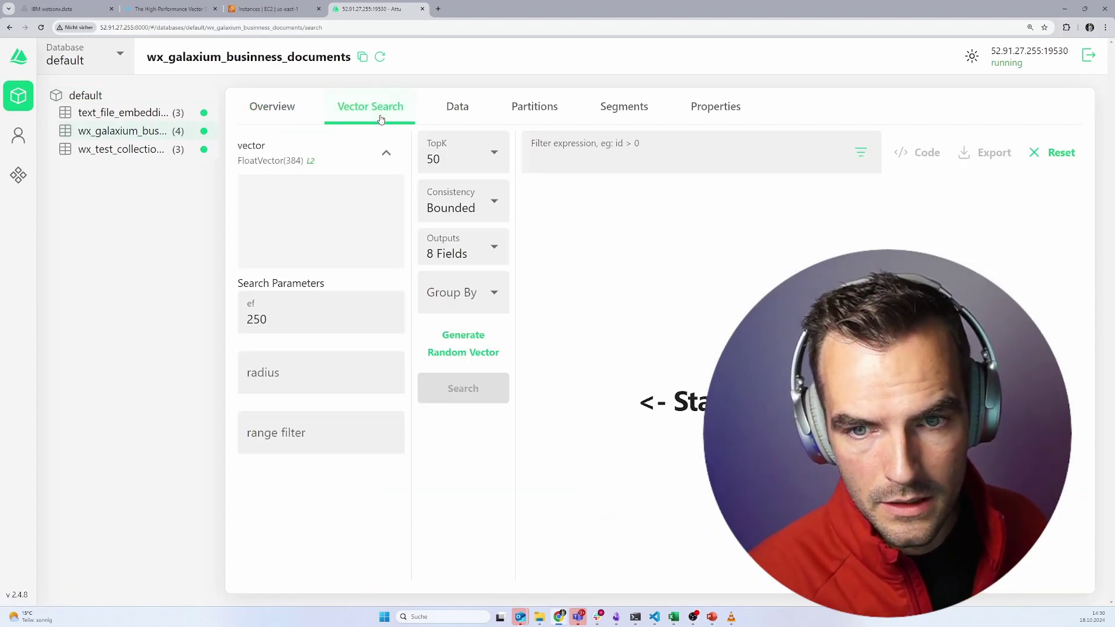
pyautogui.click(304, 116)
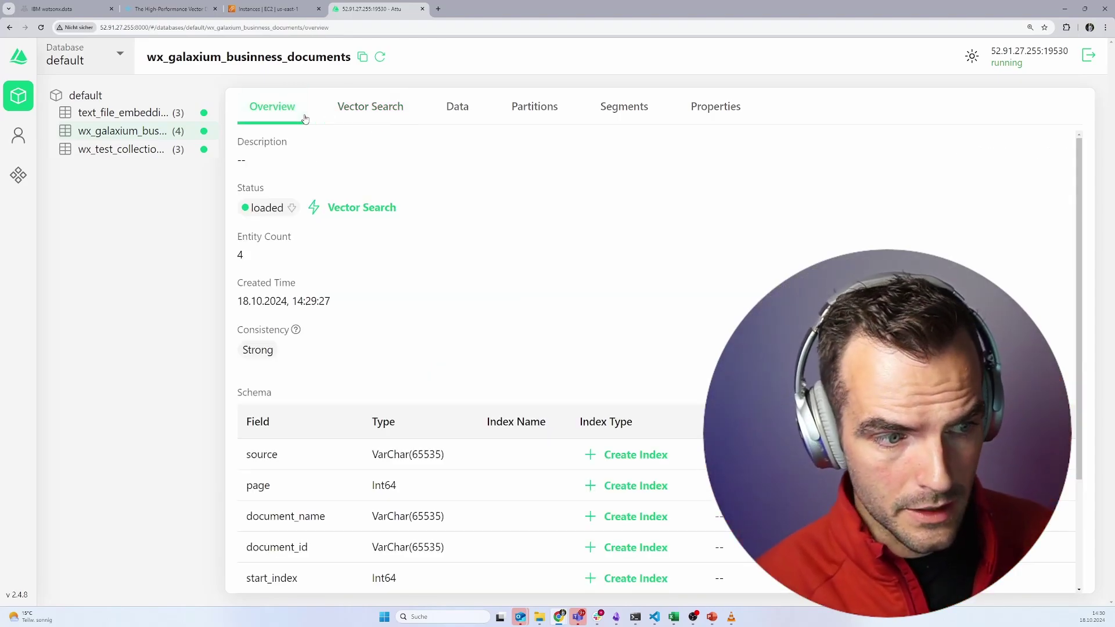
# - Ask the Milvus-grounded Prompt Lab chat 'What is galaxium travel?'
pyautogui.hotkey('alt', 'Tab')
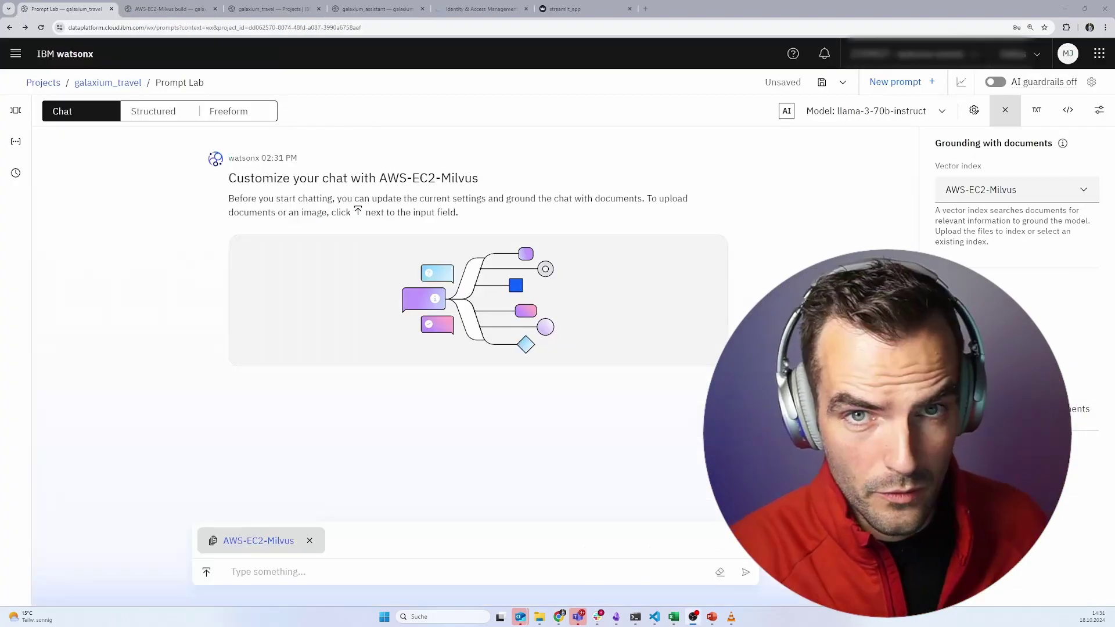
pyautogui.click(287, 573)
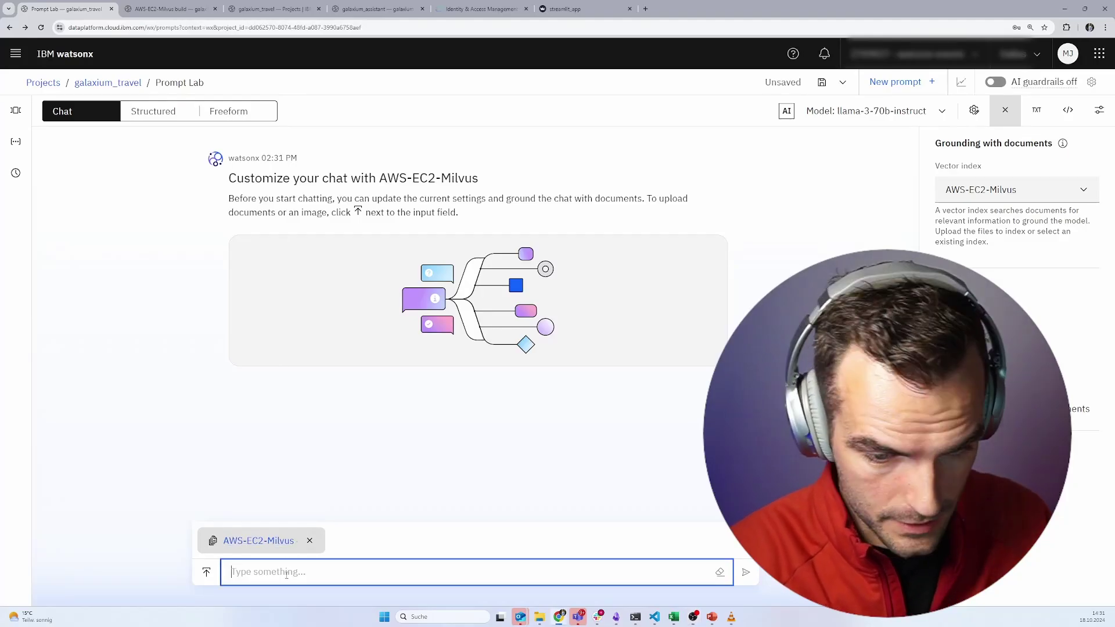
pyautogui.write('What is galaxium travel?')
pyautogui.press('Return')
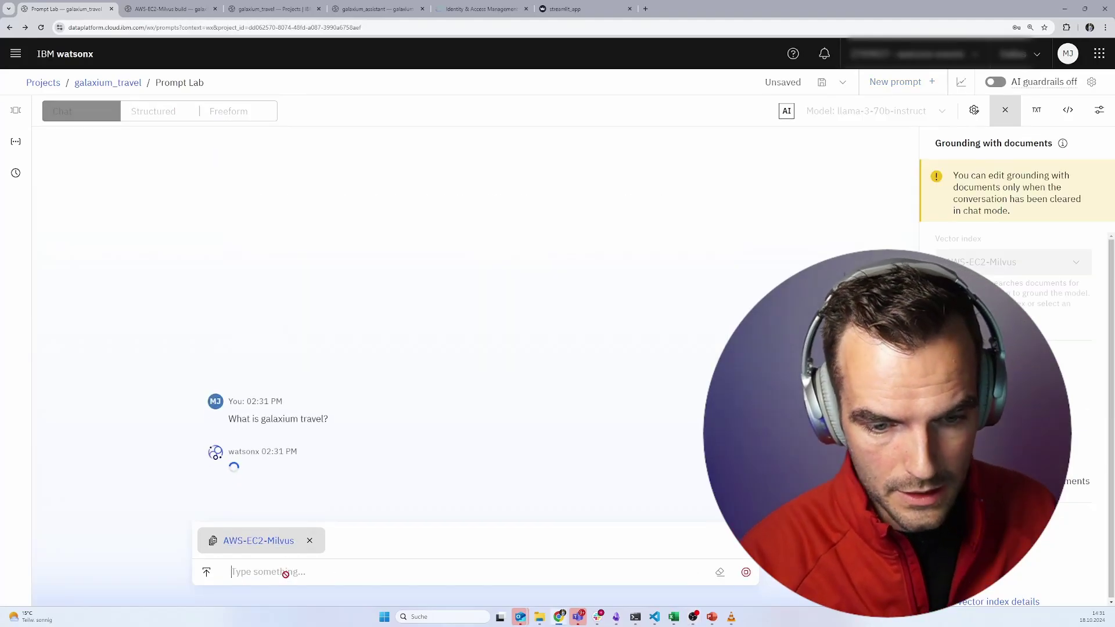